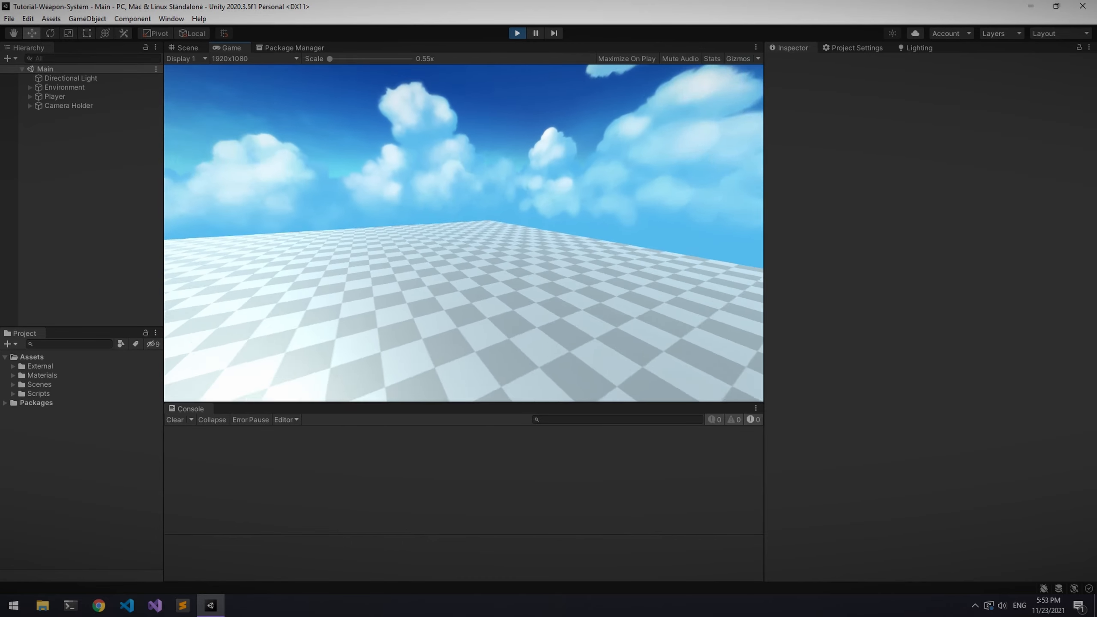
Exit play mode and look through the project's External, Materials, Scenes and Scripts folders.
key("ctrl+p")
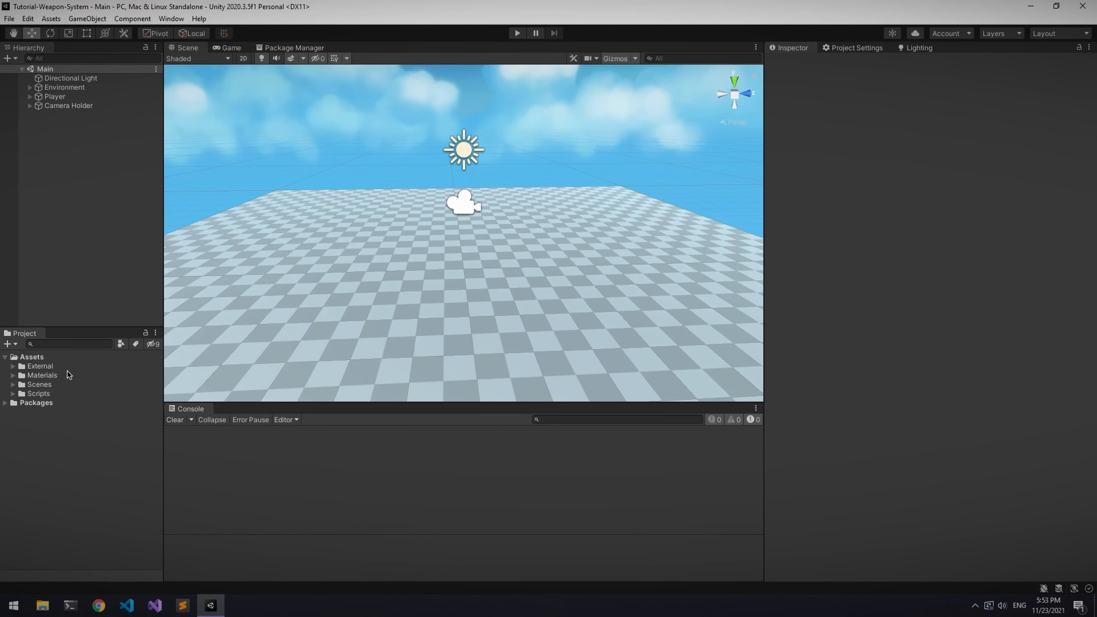
left_click(13, 366)
left_click(13, 366)
left_click(14, 375)
left_click(13, 375)
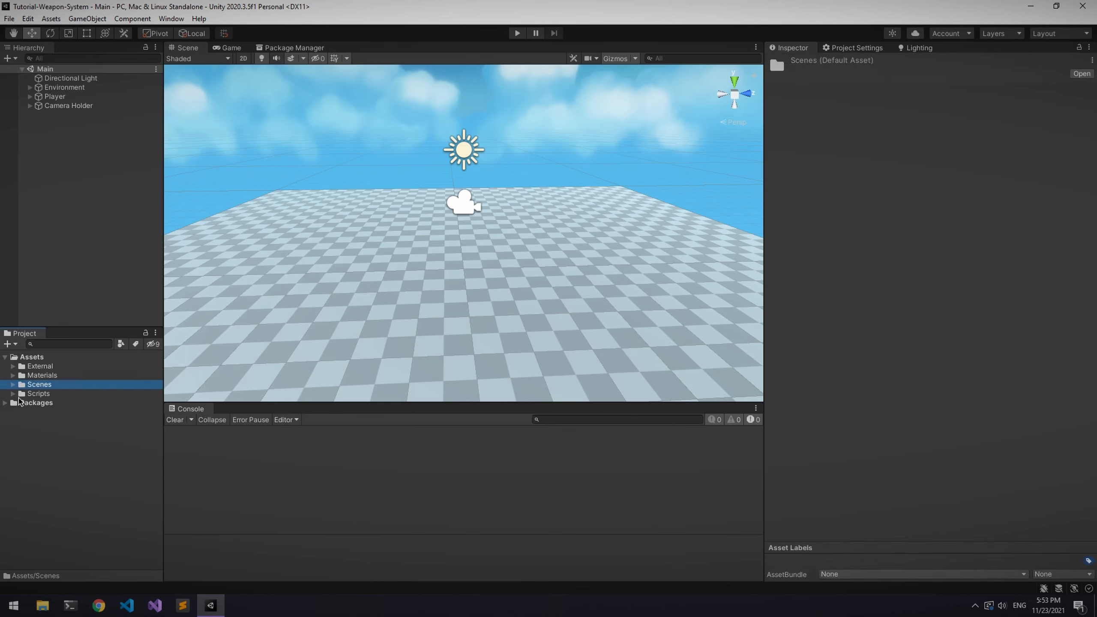
left_click(12, 393)
left_click(39, 393)
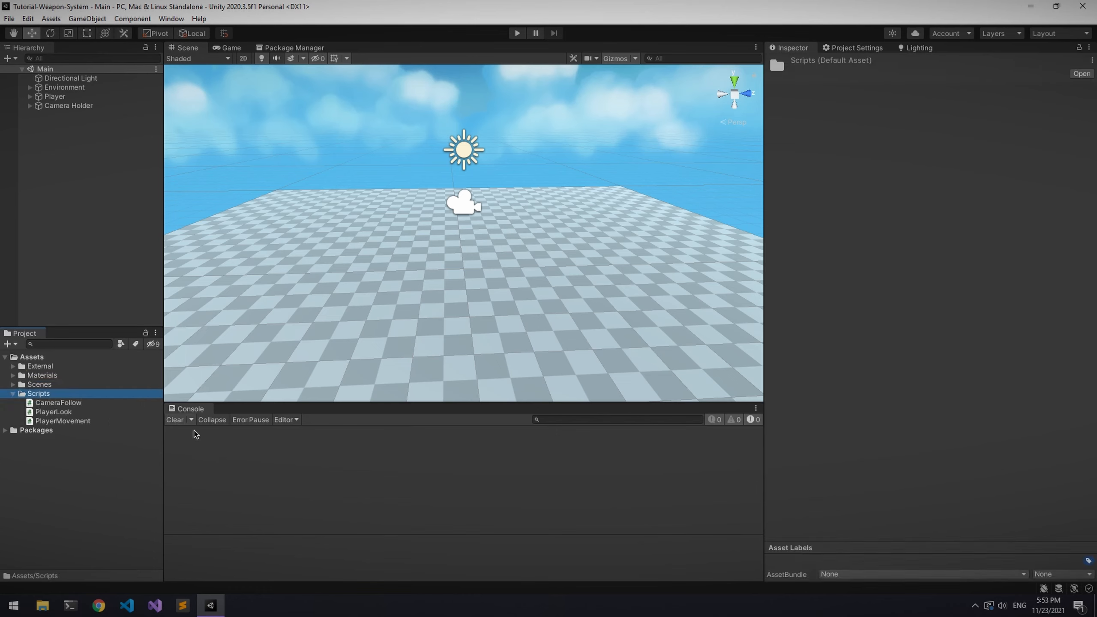
left_click(13, 394)
left_click(653, 171)
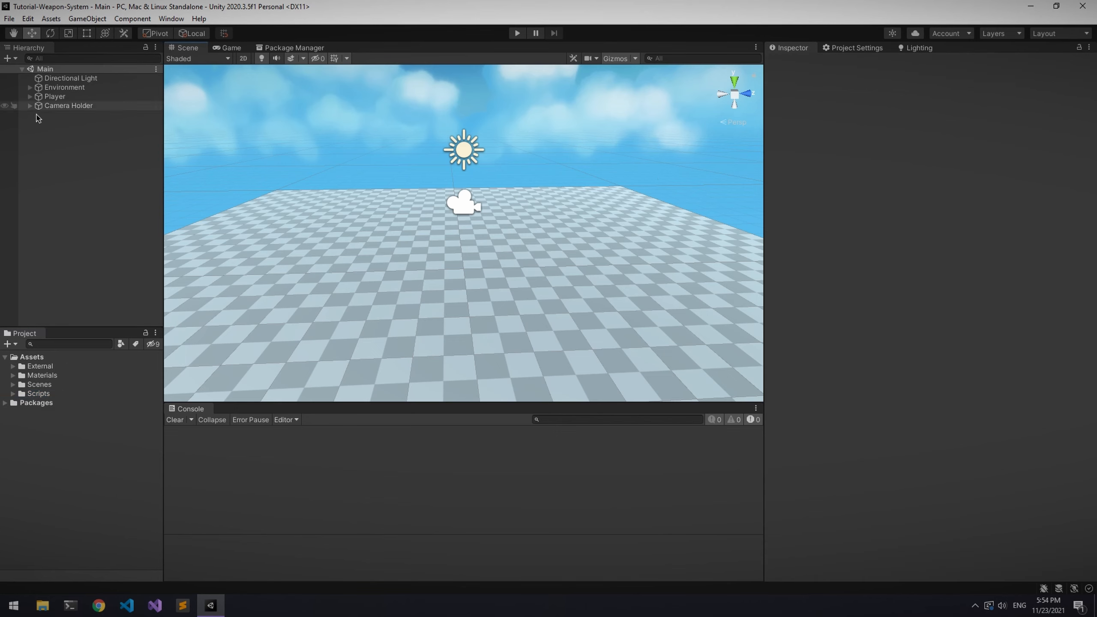
Create an empty child object named Weapon Holder under Camera Holder and save the scene.
left_click(30, 105)
right_click(67, 108)
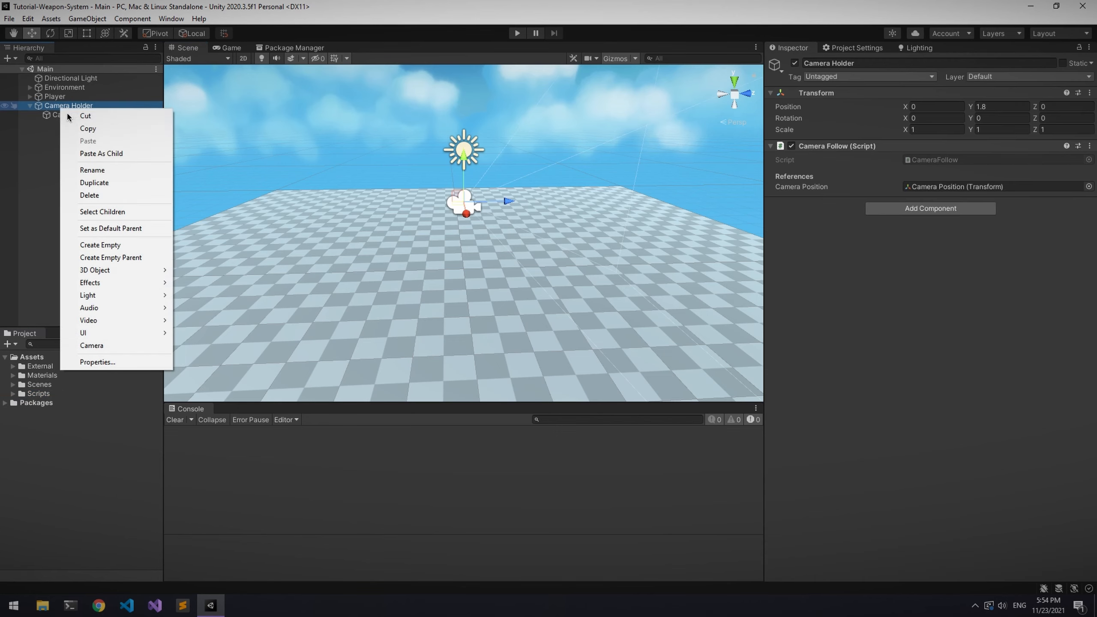
left_click(108, 245)
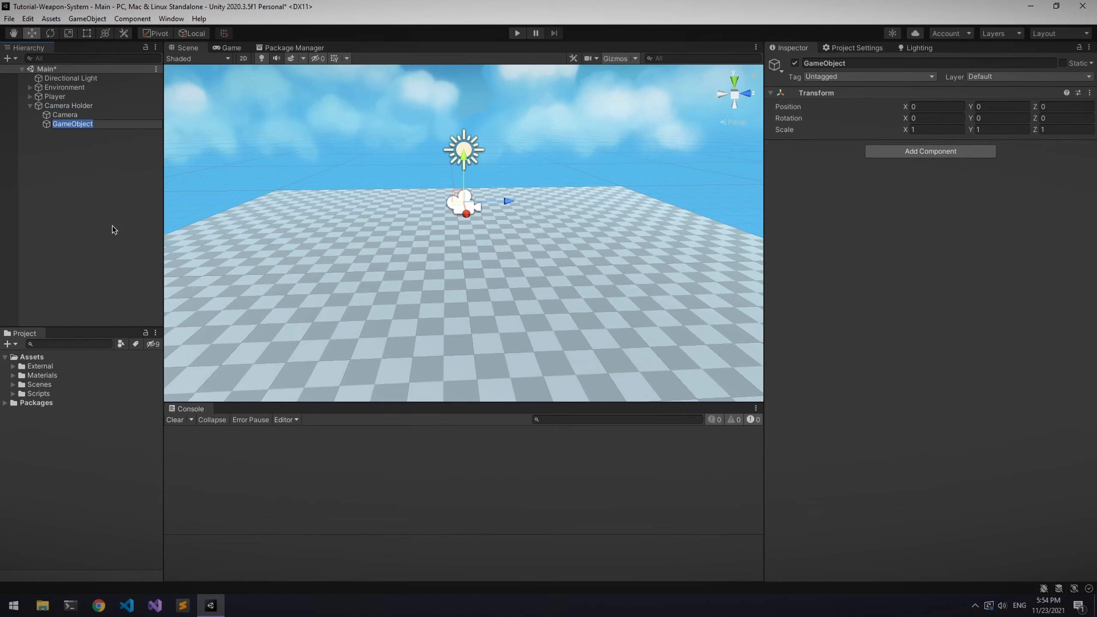
type("Weapon Holder")
key("Return")
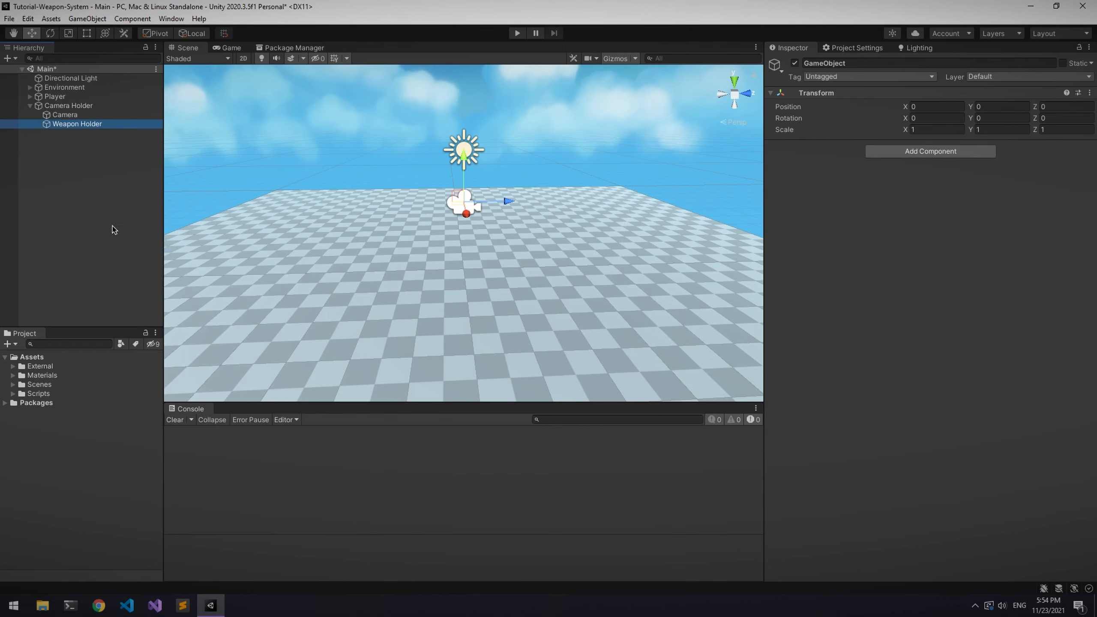
key("ctrl+s")
Add the AK74 model from Low Poly Weapons VOL.1 as a child of Weapon Holder and collapse the Models folder.
scroll(420, 173, "down", 5)
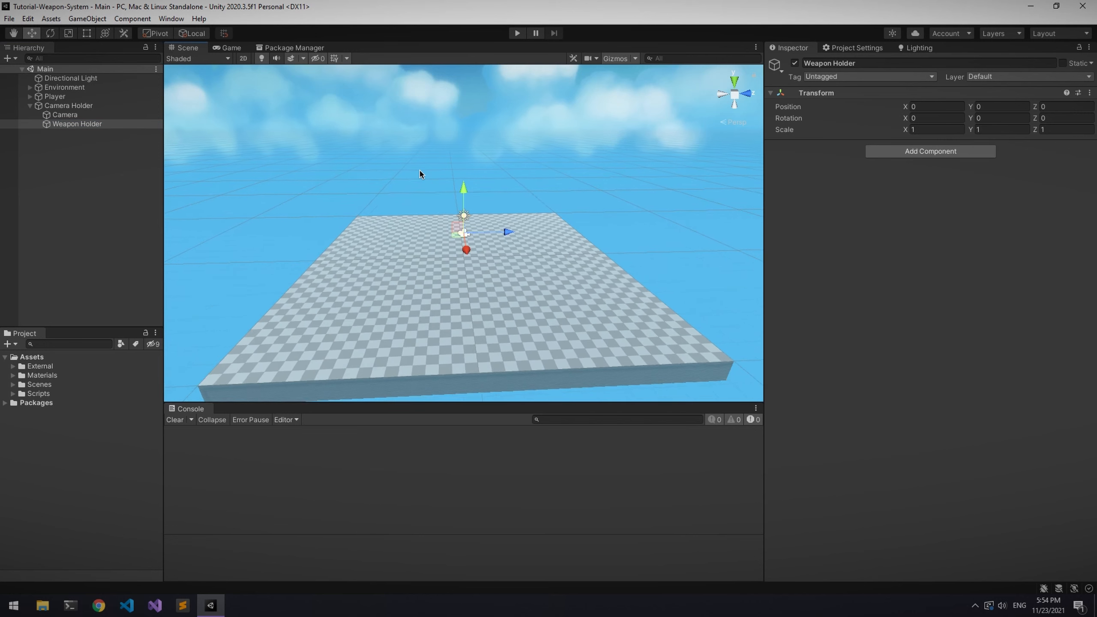
scroll(421, 174, "down", 1)
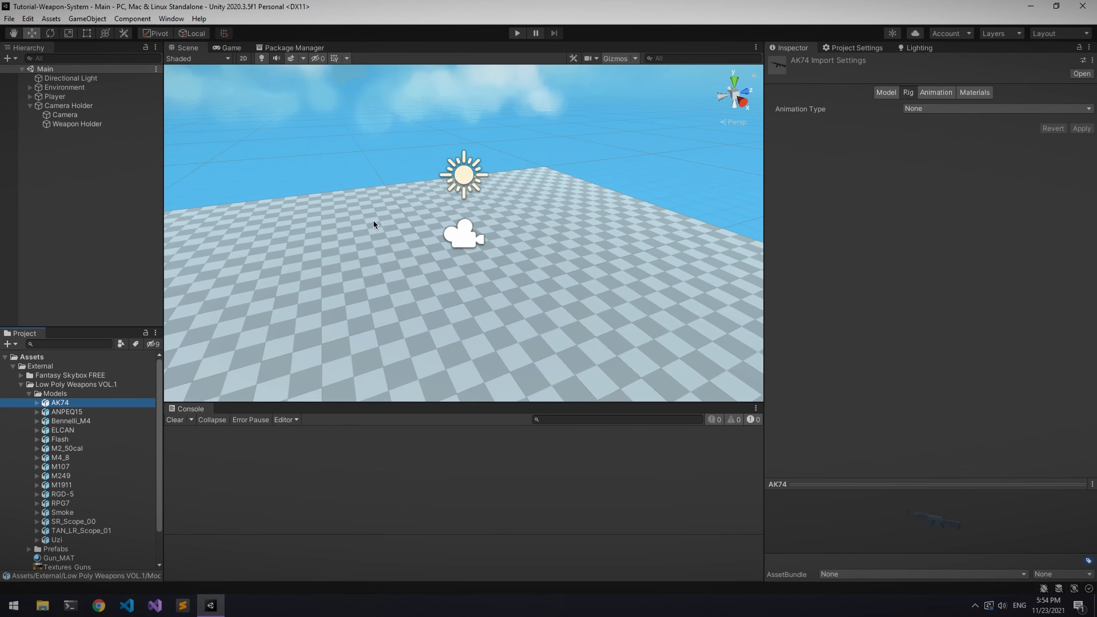
left_click_drag(64, 413, 84, 124)
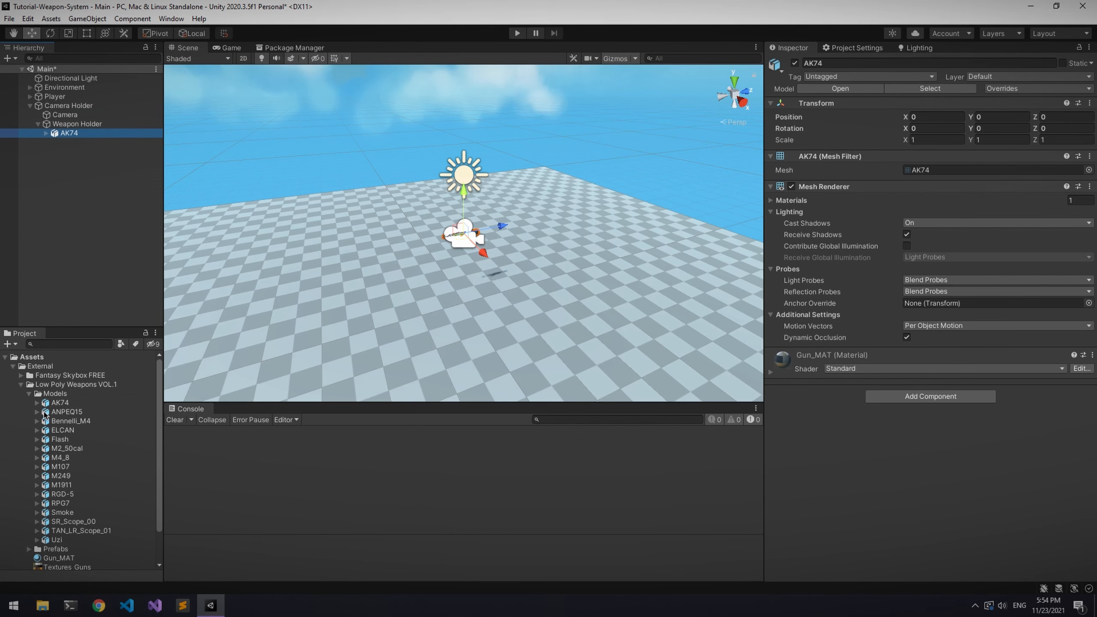
left_click(29, 394)
Unpack the AK74 prefab instance under Weapon Holder.
right_click(73, 133)
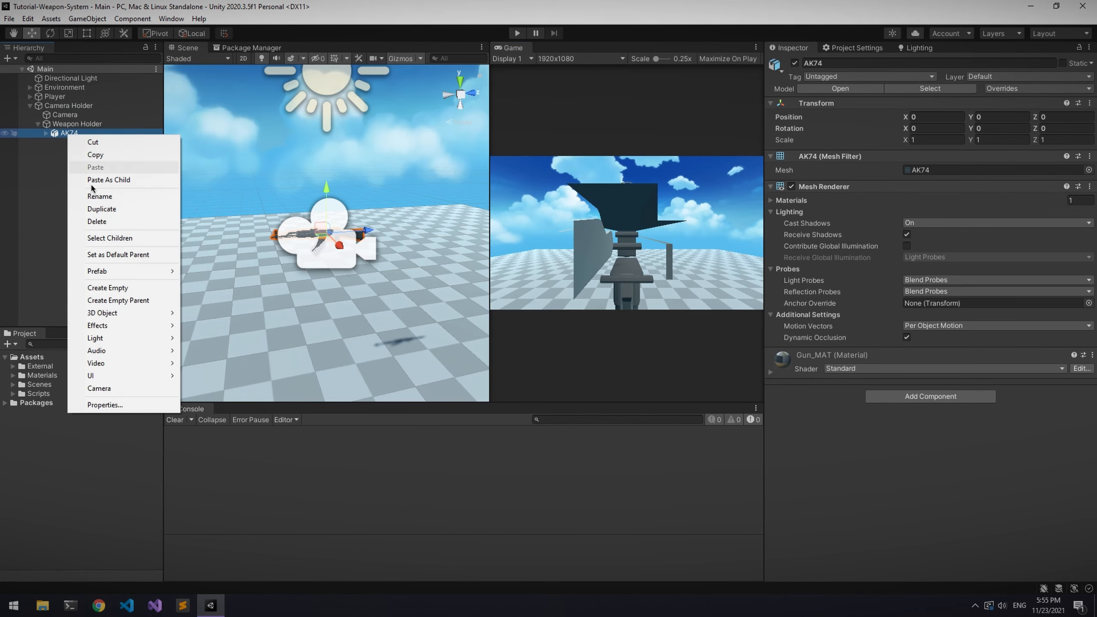
mouse_move(110, 271)
left_click(226, 309)
right_click(75, 135)
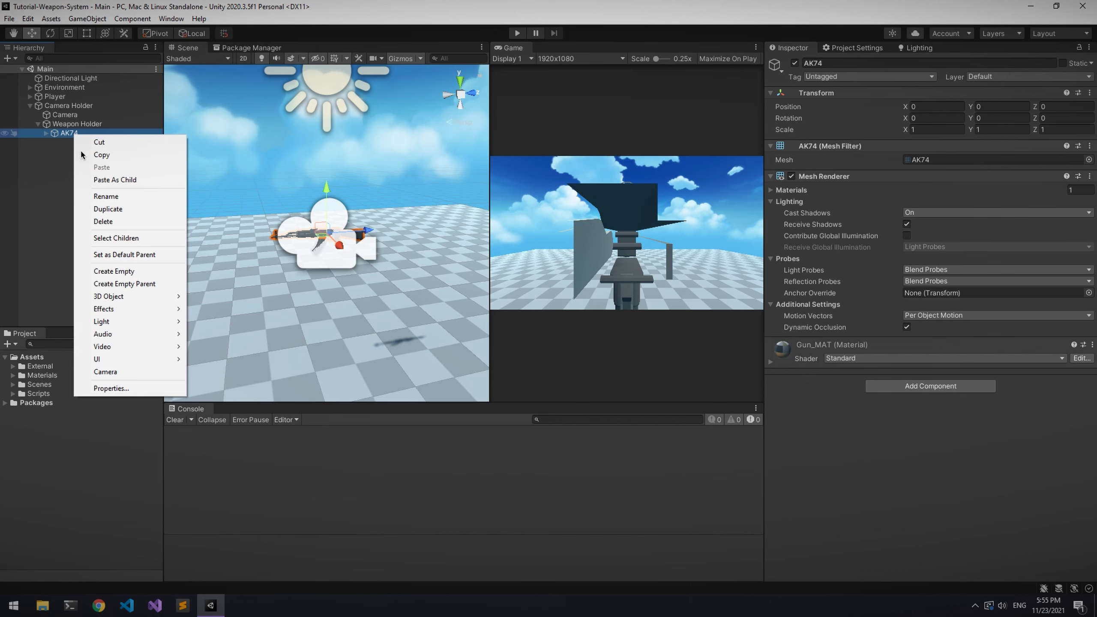
left_click(127, 284)
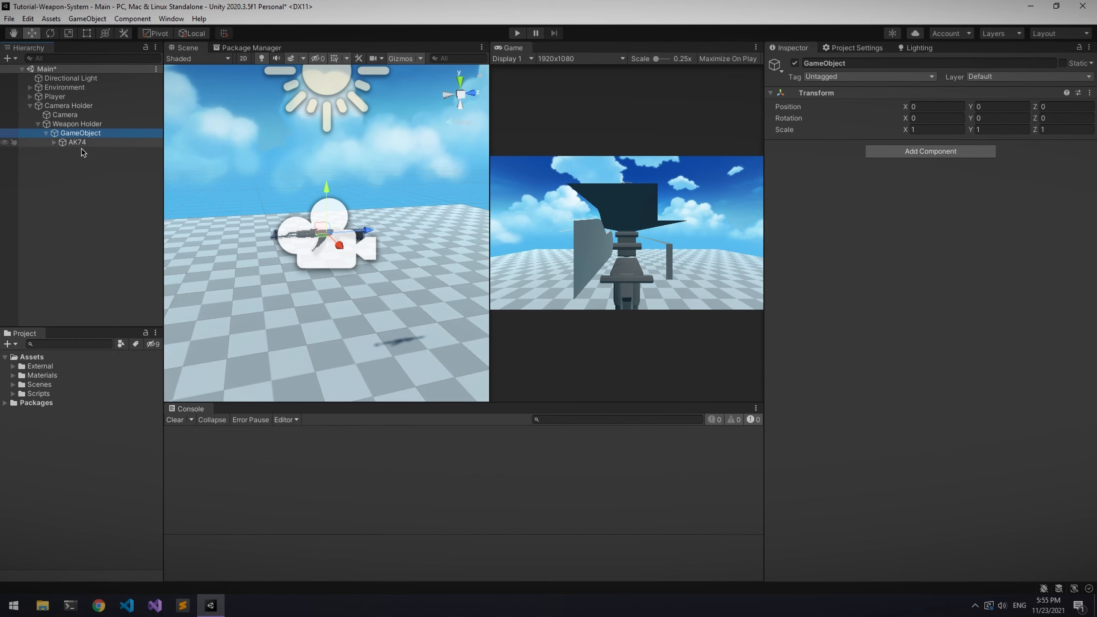
key("ctrl+z")
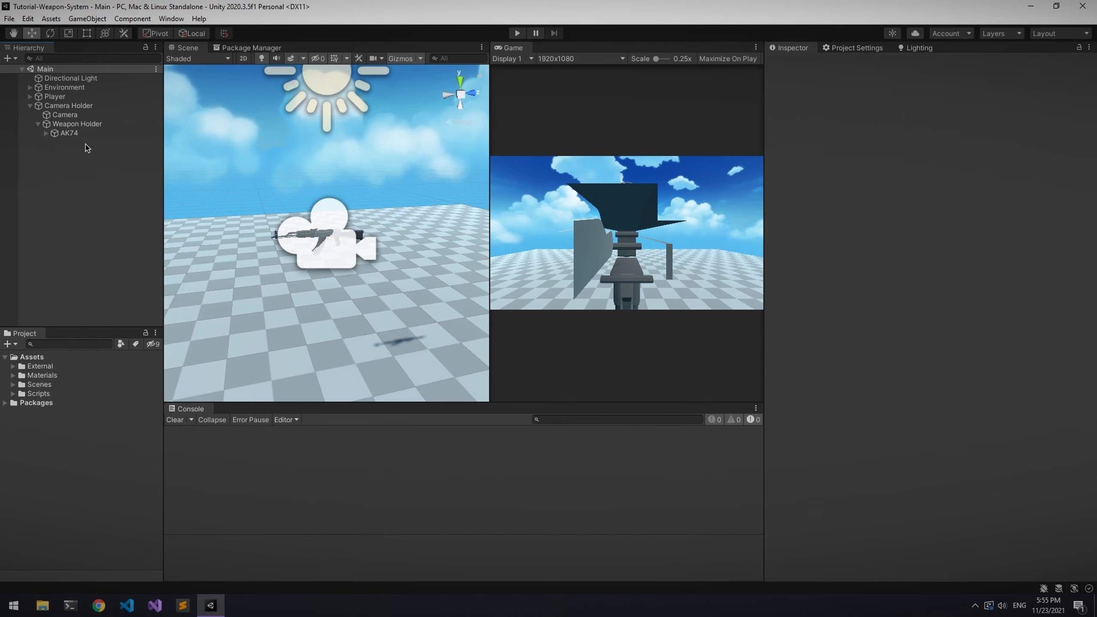
Create an empty parent object for the AK74 inside Weapon Holder and name it Gun.
right_click(101, 140)
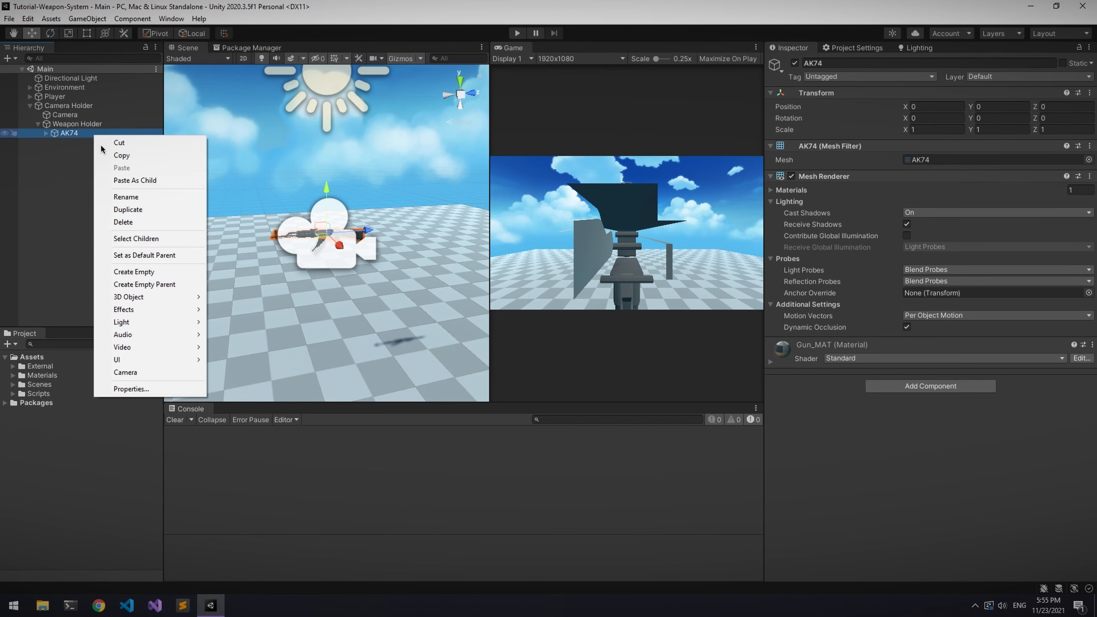
left_click(131, 285)
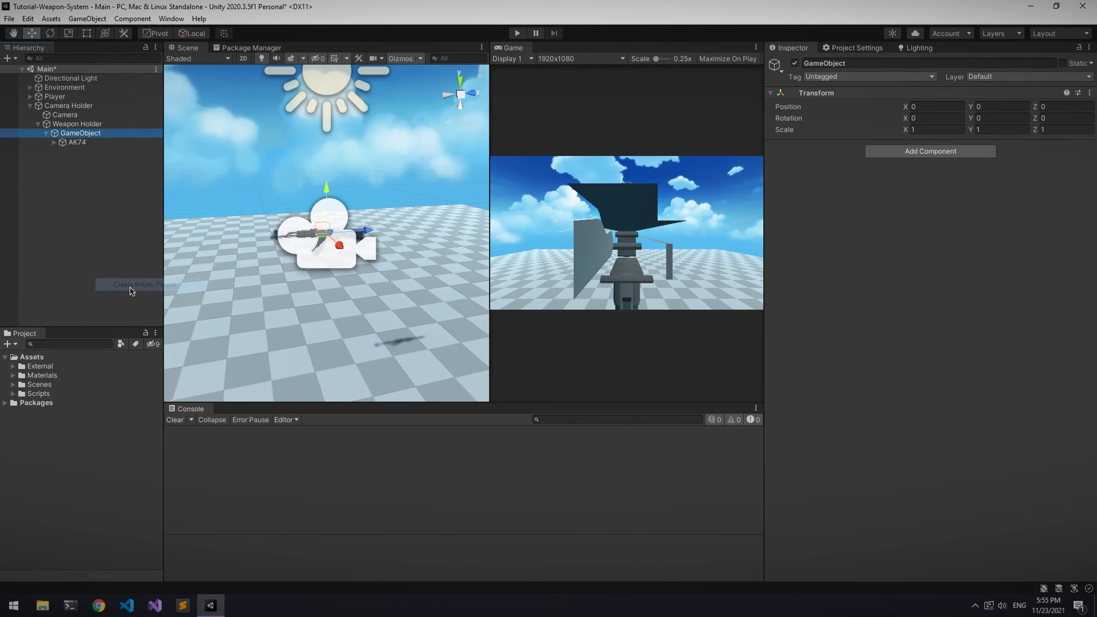
left_click(111, 156)
right_click(100, 125)
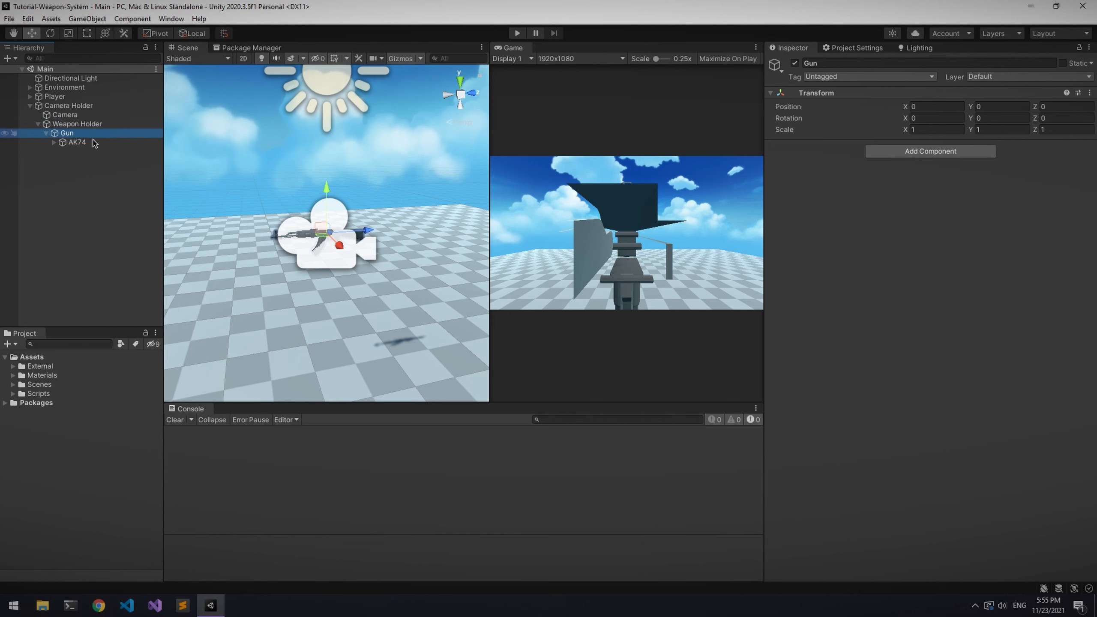
Set the AK74 model's Y rotation to 180.
left_click(120, 144)
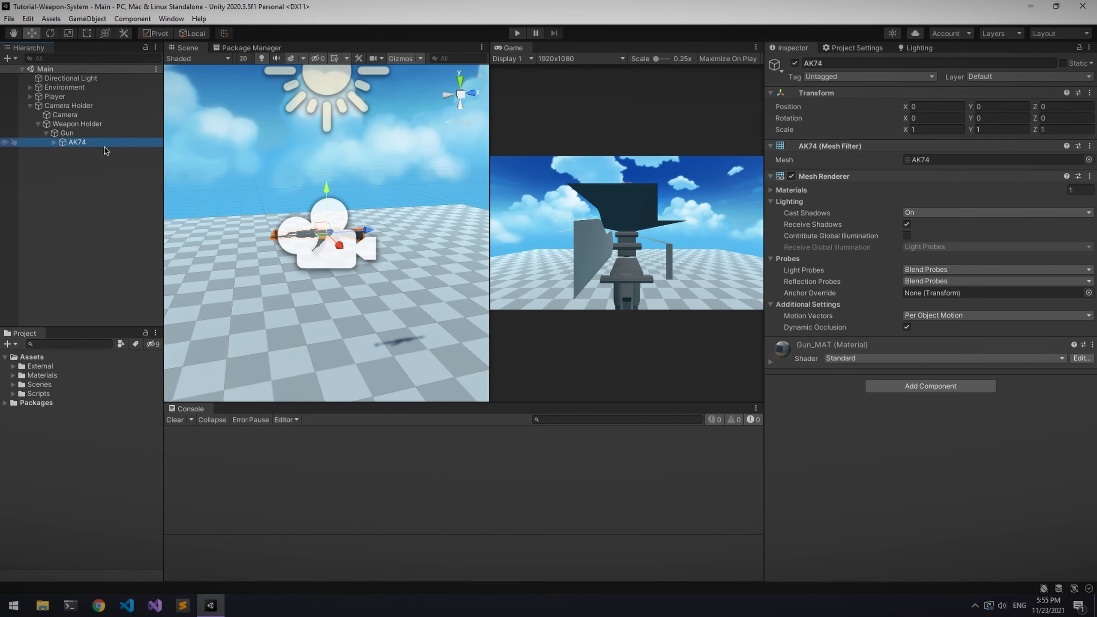
left_click(1011, 118)
type("180")
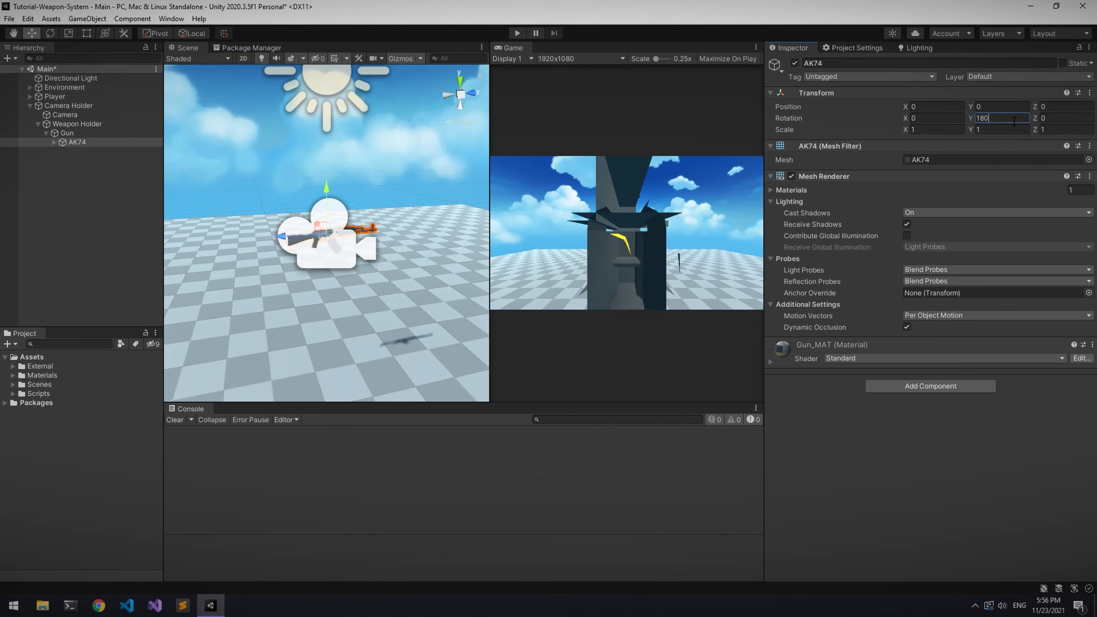
Set the AK74 model's scale to 1.4 on the X, Y and Z axes.
left_click(942, 131)
type("1.4")
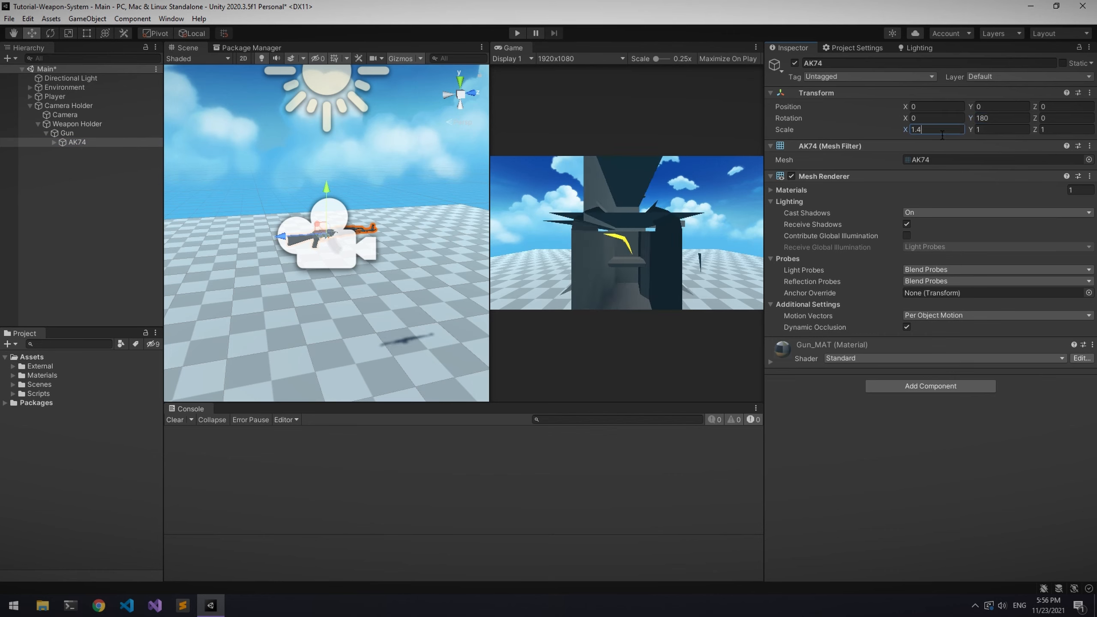
key("Tab")
type("1.4")
key("Tab")
type("1.4")
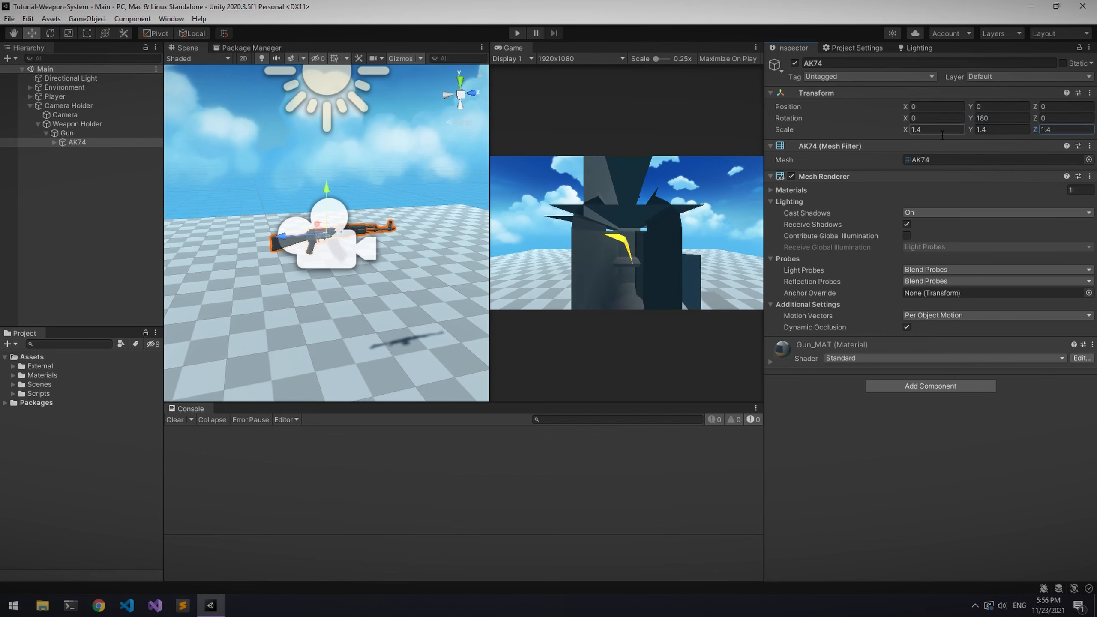
In the right side view, offset the AK74 model within Gun to about Y -0.051, Z 0.144.
left_click(468, 99)
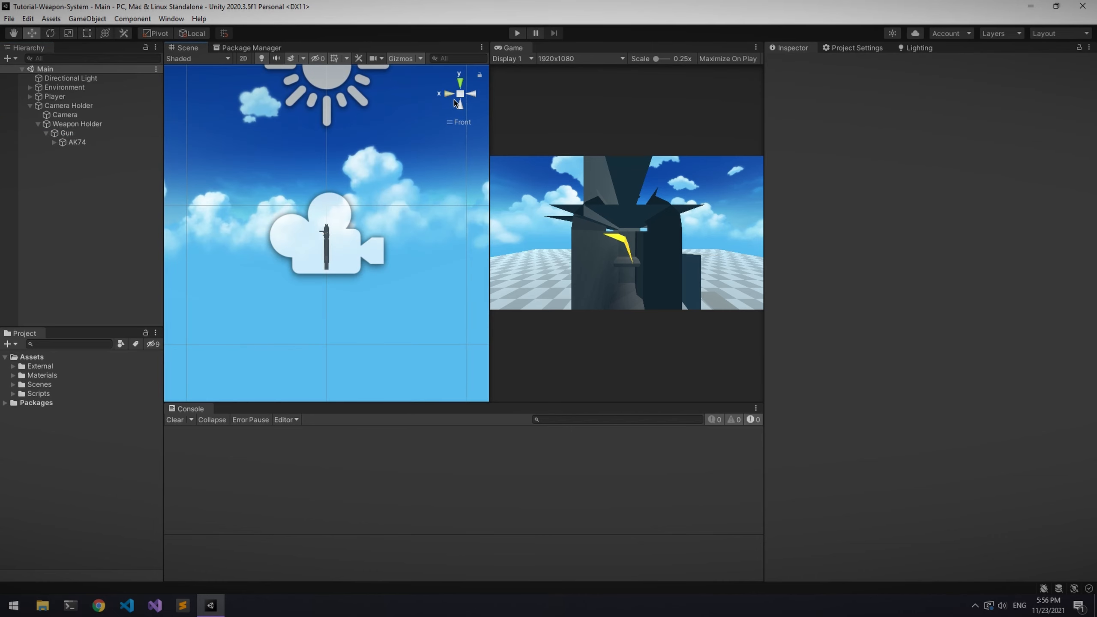
left_click(450, 94)
left_click_drag(490, 216, 628, 216)
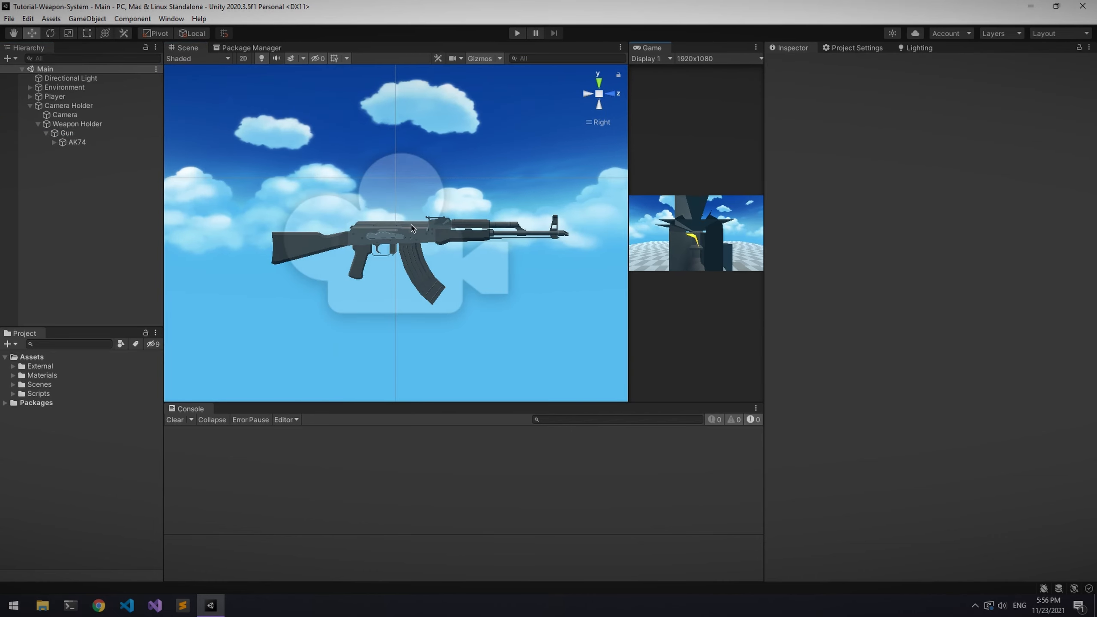
scroll(411, 228, "up", 2)
left_click(113, 134)
scroll(513, 178, "up", 3)
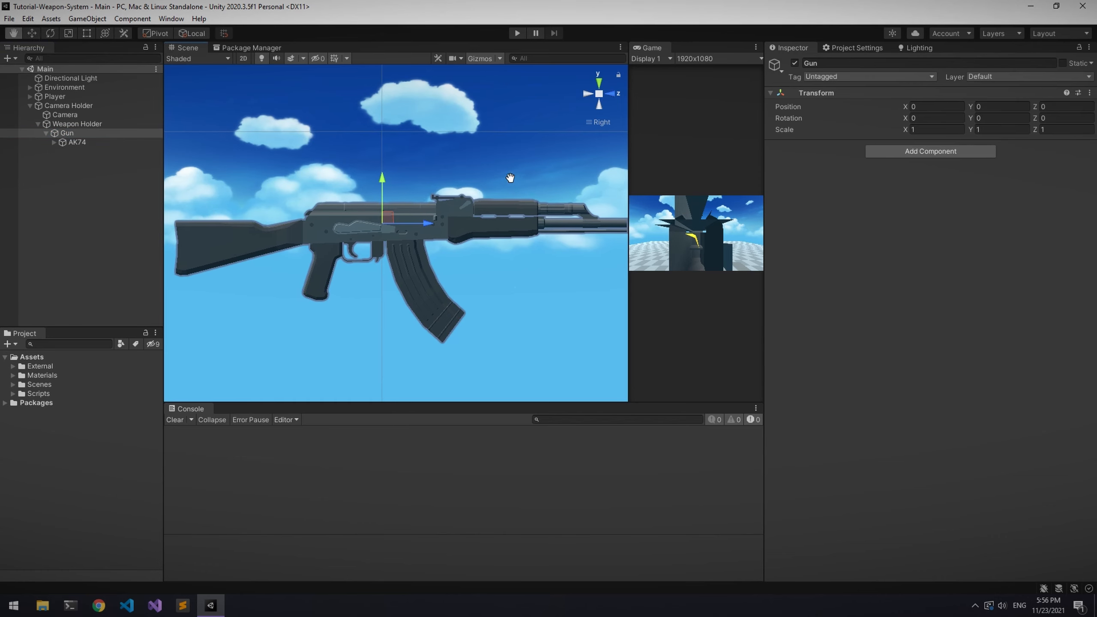
left_click(82, 143)
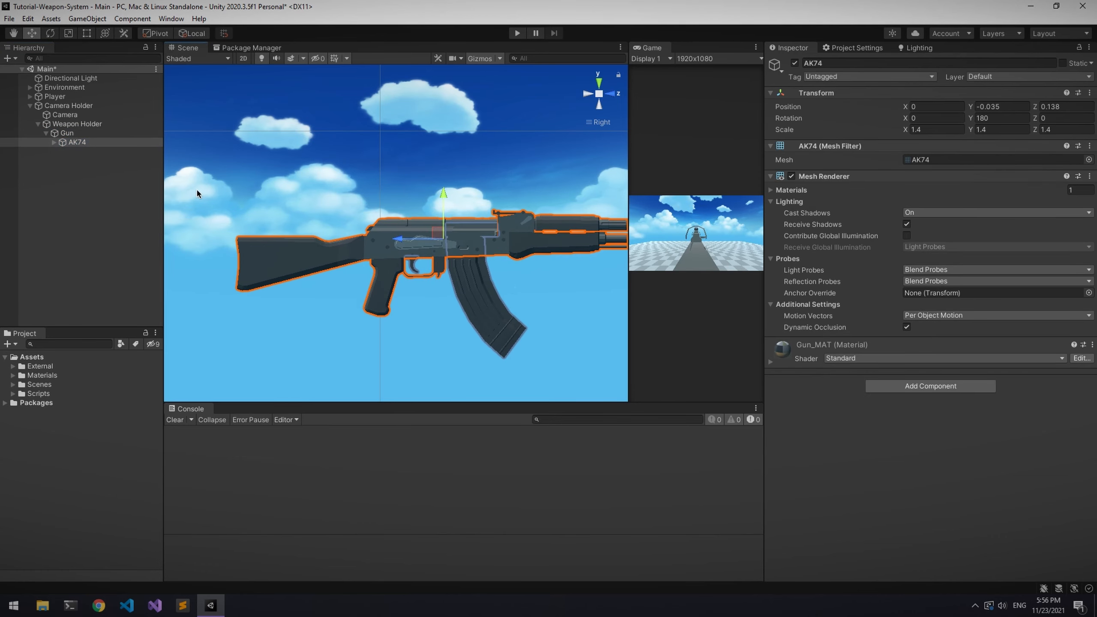
key("Up")
key("Down")
key("Up")
key("Down")
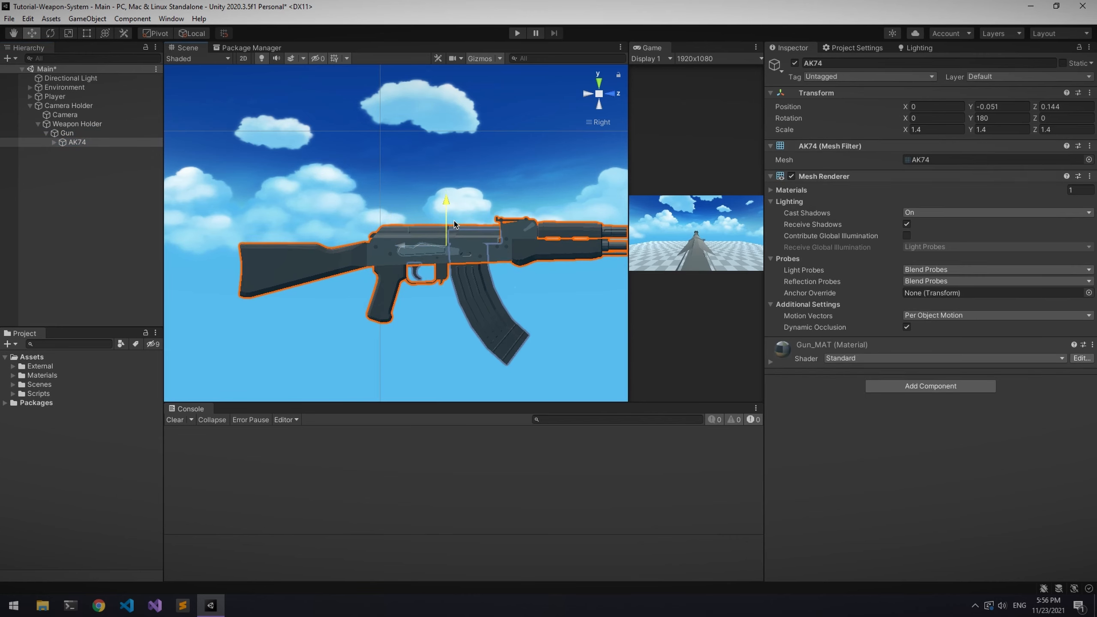
Move Weapon Holder to about X 0.079, Y -0.041, Z 0.065 in front of the camera.
left_click(80, 134)
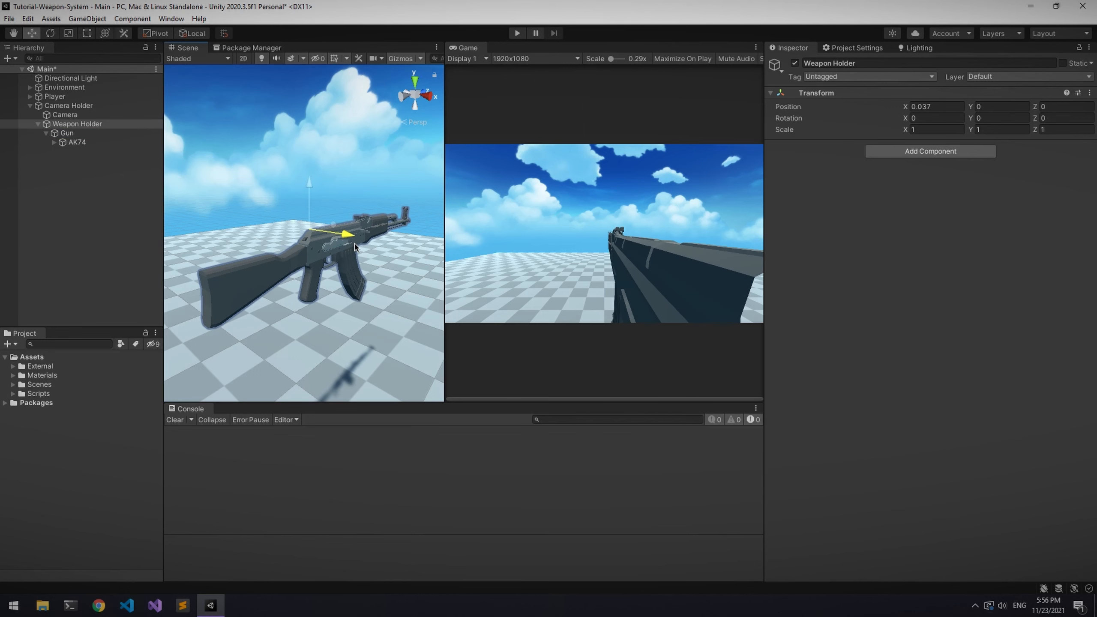
left_click_drag(320, 242, 345, 251)
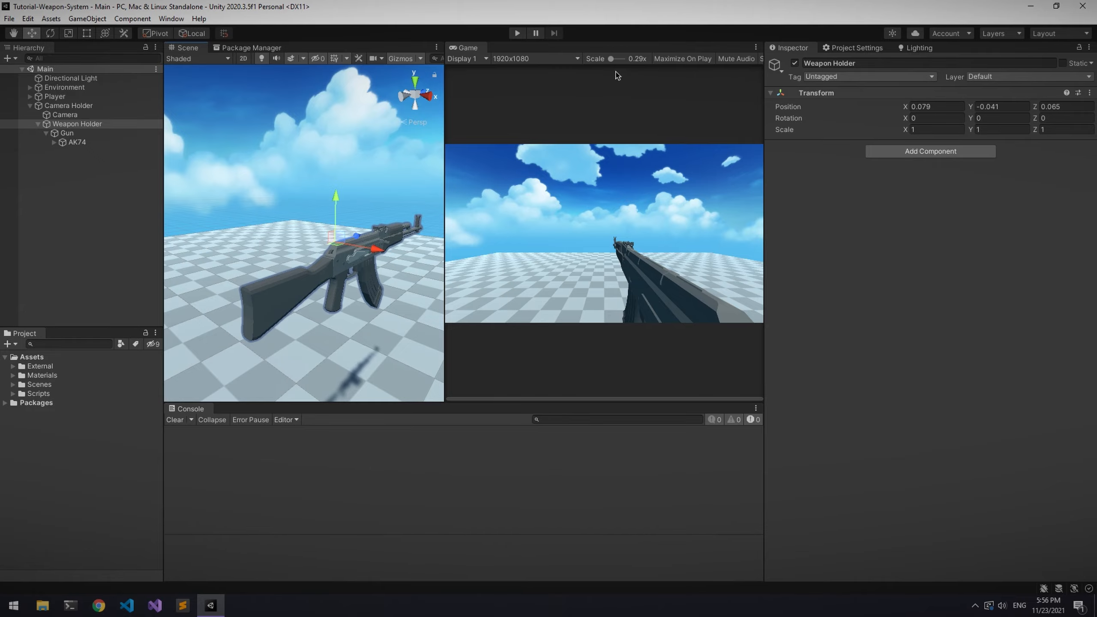
Check the weapon's placement in the maximized Game view and end the play test.
key("shift+space")
right_click(21, 48)
left_click(71, 91)
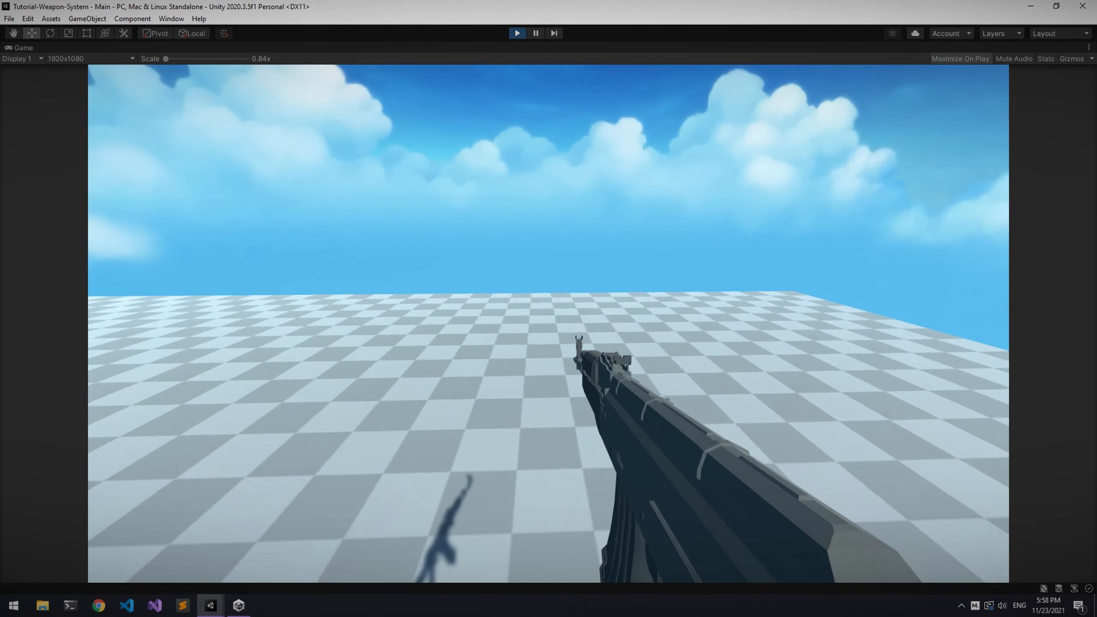
key("ctrl+p")
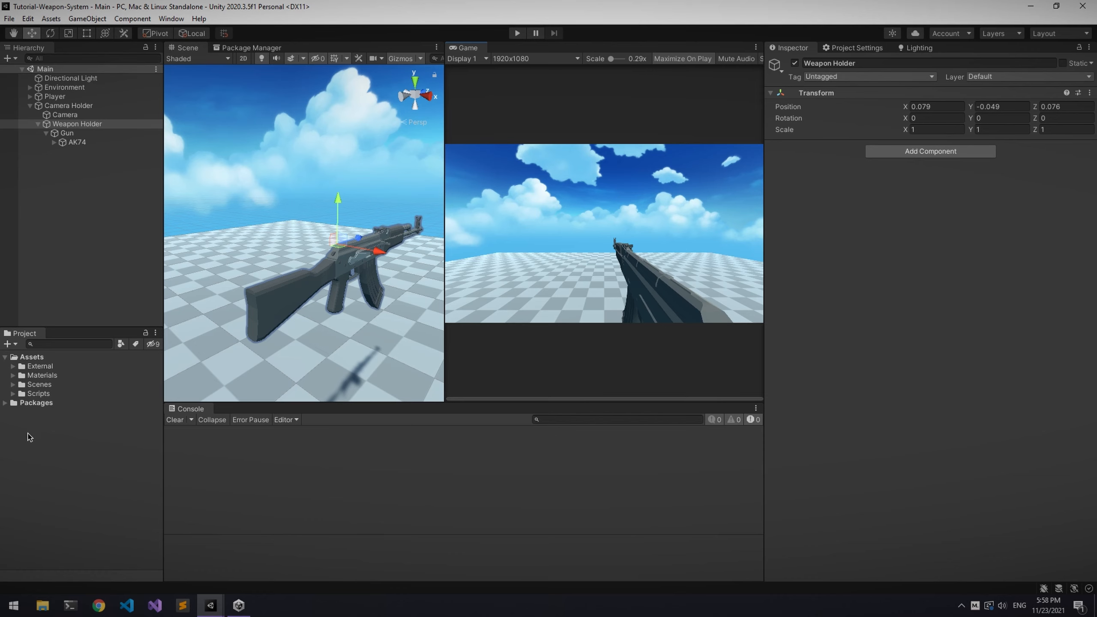
Create a C# script named WeaponSway in the Scripts folder.
left_click(13, 393)
right_click(39, 395)
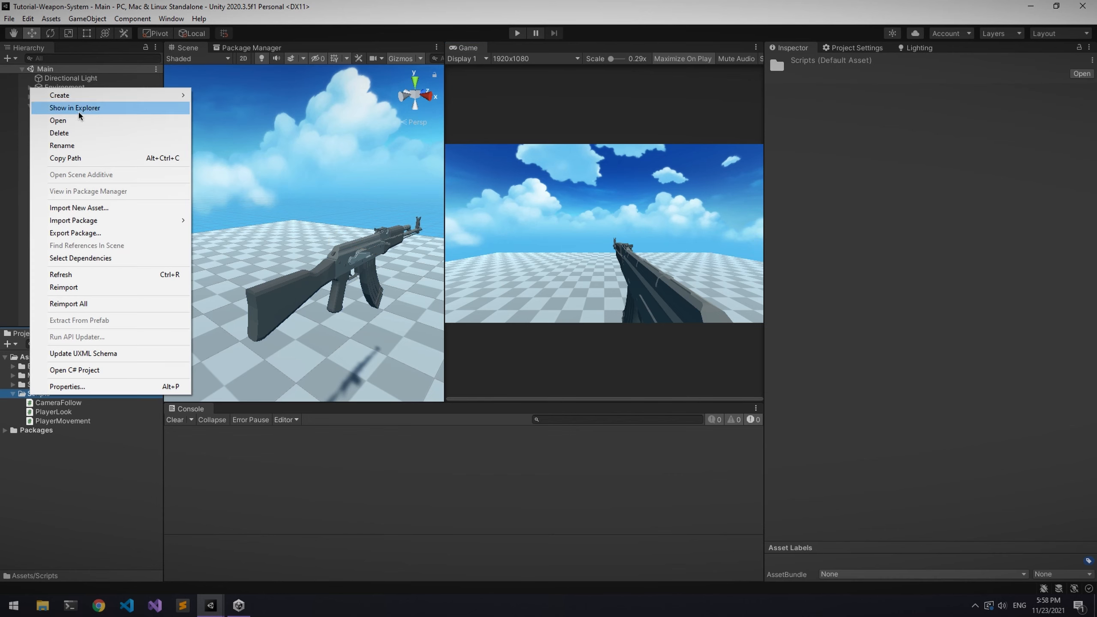
mouse_move(59, 95)
left_click(230, 116)
type("WeaponSway")
key("Return")
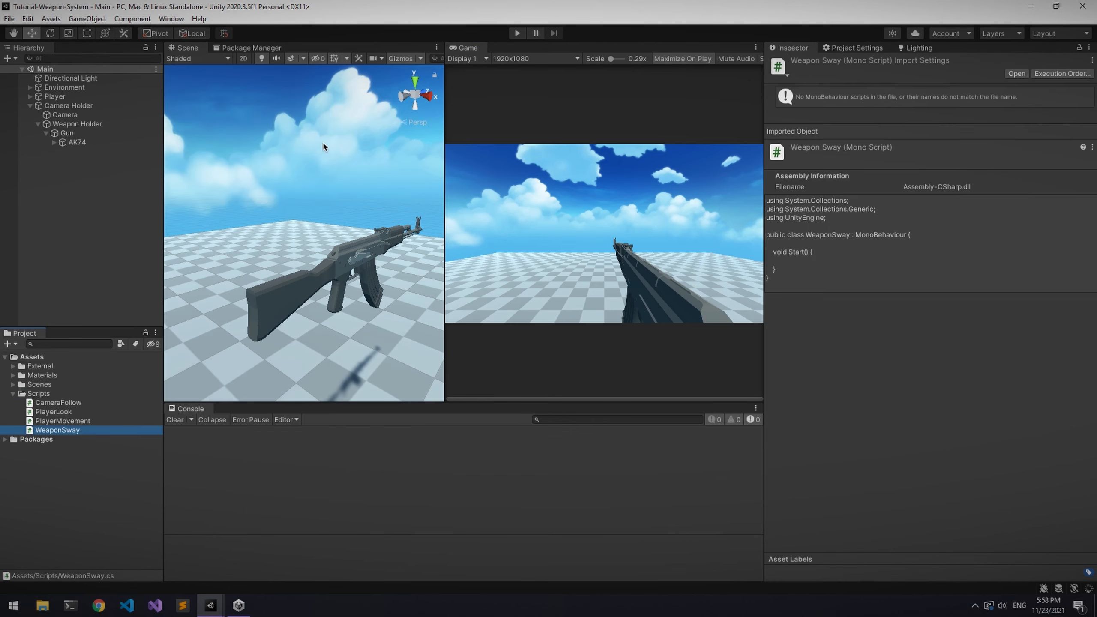
Switch to Chrome and copy the entire WeaponSway.cs code from the Weapon-Sway-Tutorial GitHub repository.
key("alt+Tab")
left_click_drag(241, 504, 236, 234)
key("ctrl+c")
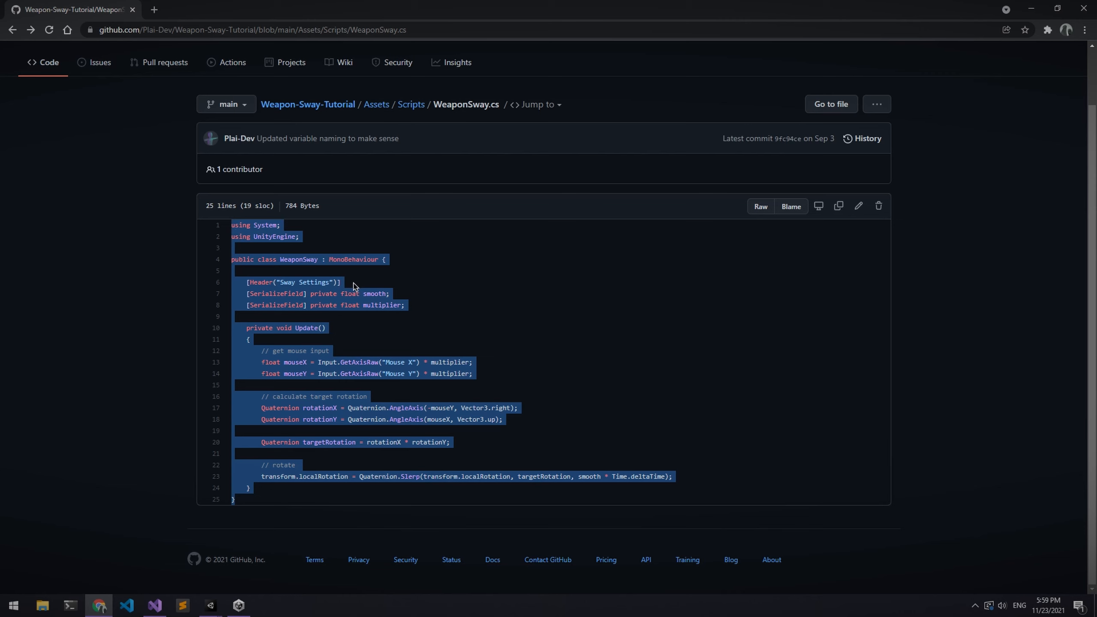
Switch to Visual Studio, replace all of WeaponSway.cs with the copied sway code and save the file.
key("alt+Tab")
key("ctrl+a")
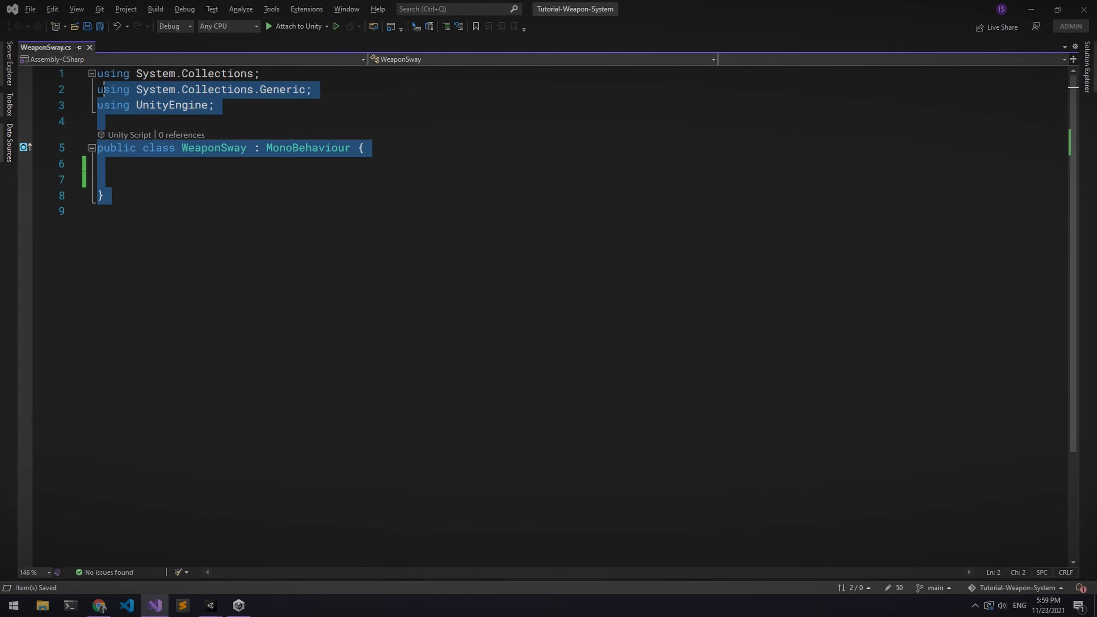
key("ctrl+v")
key("ctrl+s")
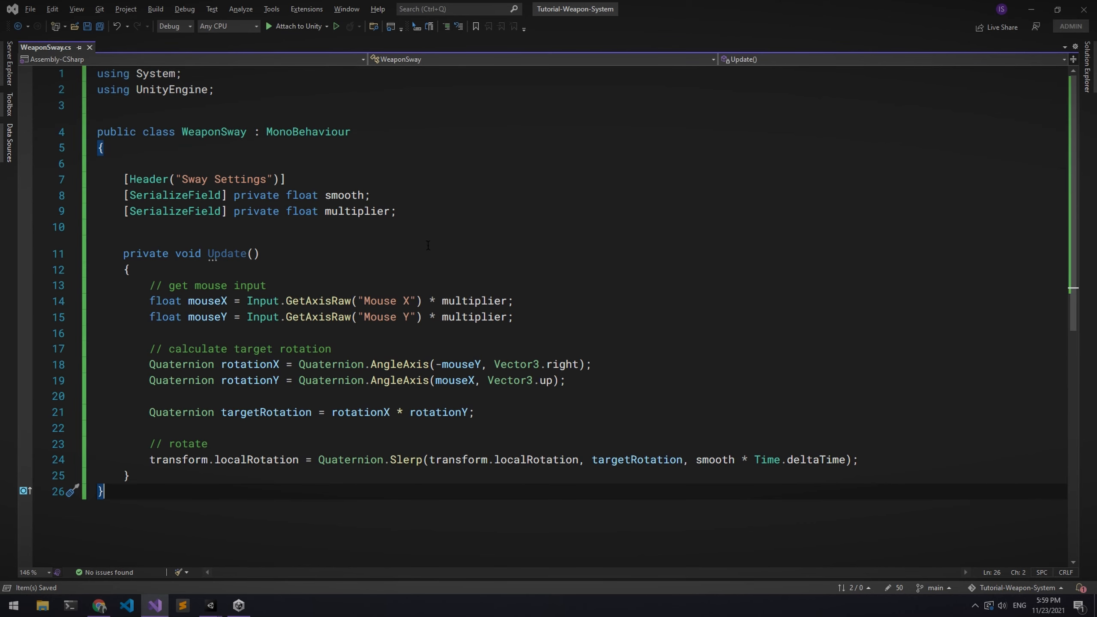
Switch to Unity, attach the WeaponSway script to Weapon Holder with Smooth 8 and Multiplier 4, and start a play test.
key("alt+Tab")
left_click_drag(71, 441, 896, 272)
left_click(867, 182)
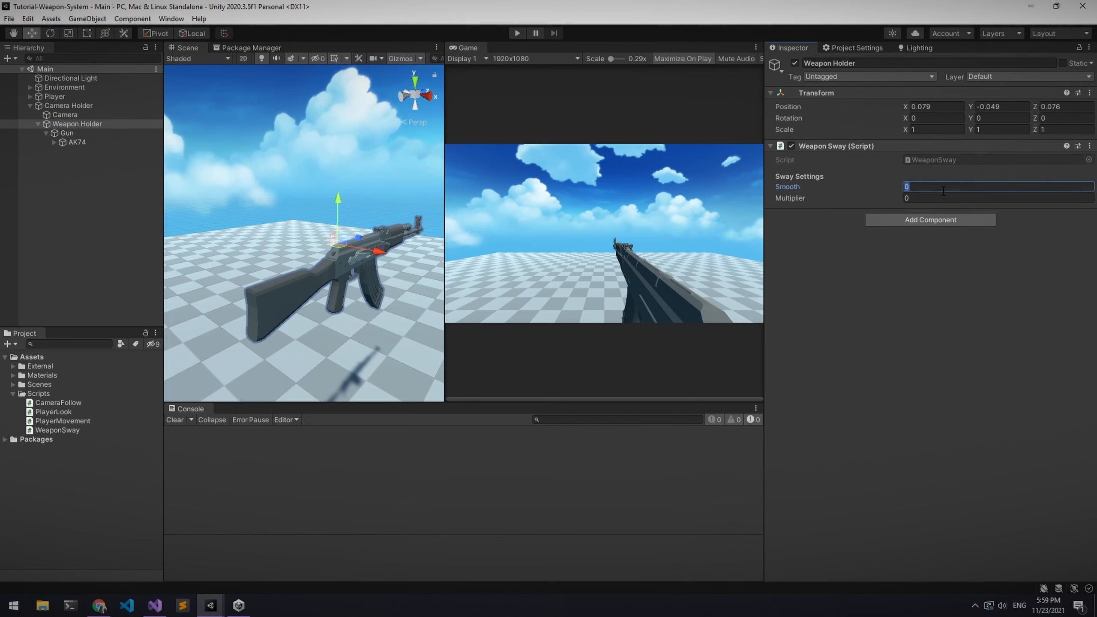
type("8")
key("Tab")
type("4")
key("ctrl+p")
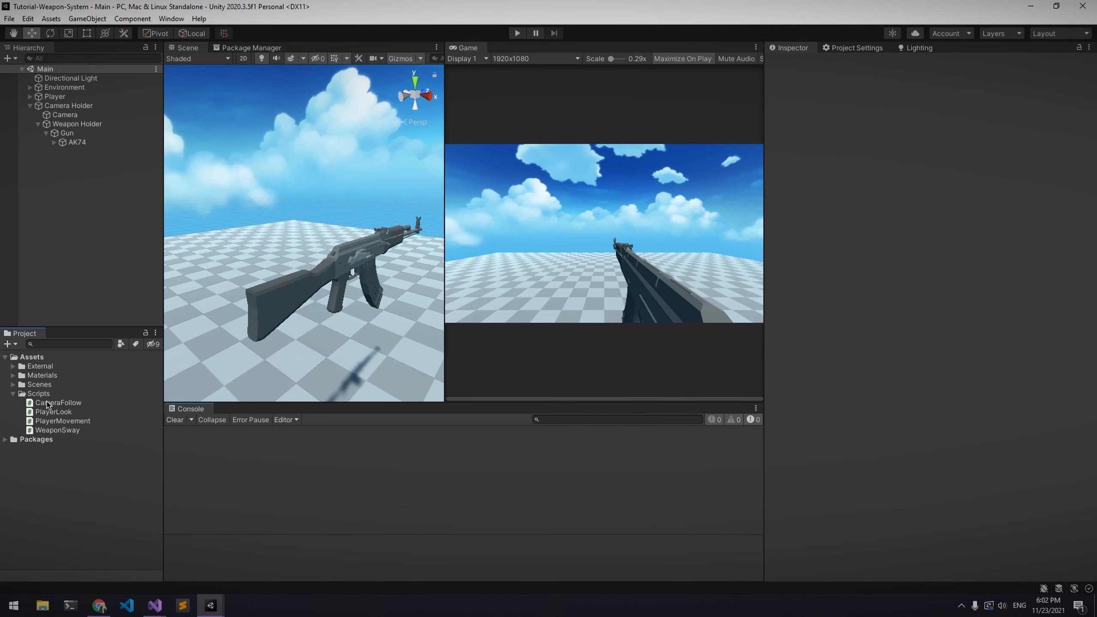
Create a folder named Scriptable Objects inside the Scripts folder.
right_click(41, 394)
mouse_move(108, 98)
left_click(259, 96)
type("Scriptable O")
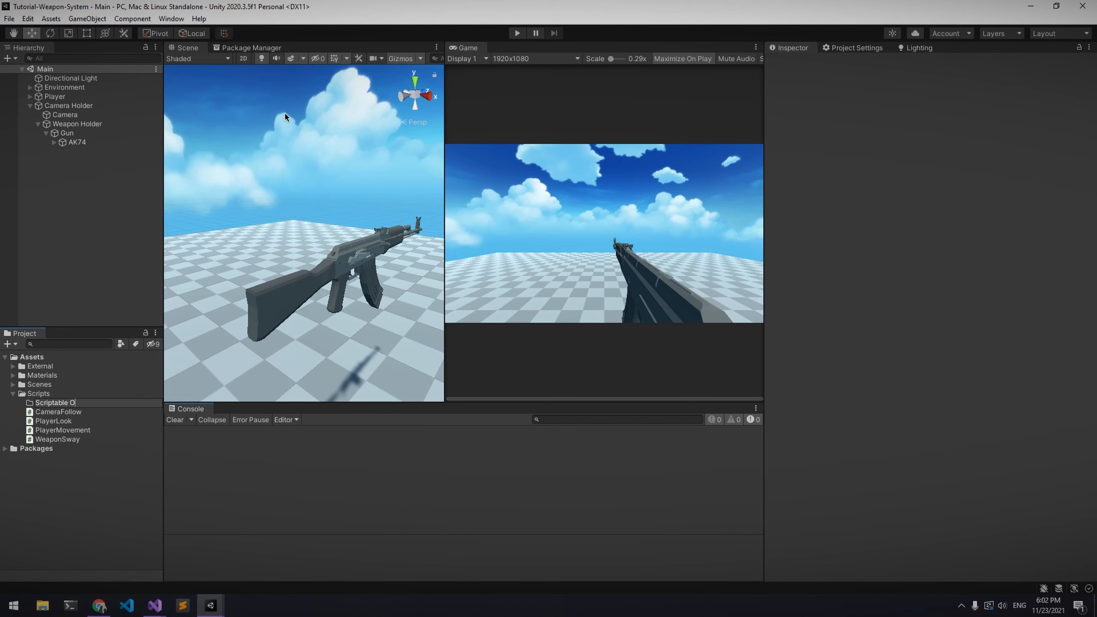
type("bjects")
key("Return")
Create a C# script named GunData in the Scriptable Objects folder.
right_click(154, 410)
mouse_move(186, 106)
left_click(342, 120)
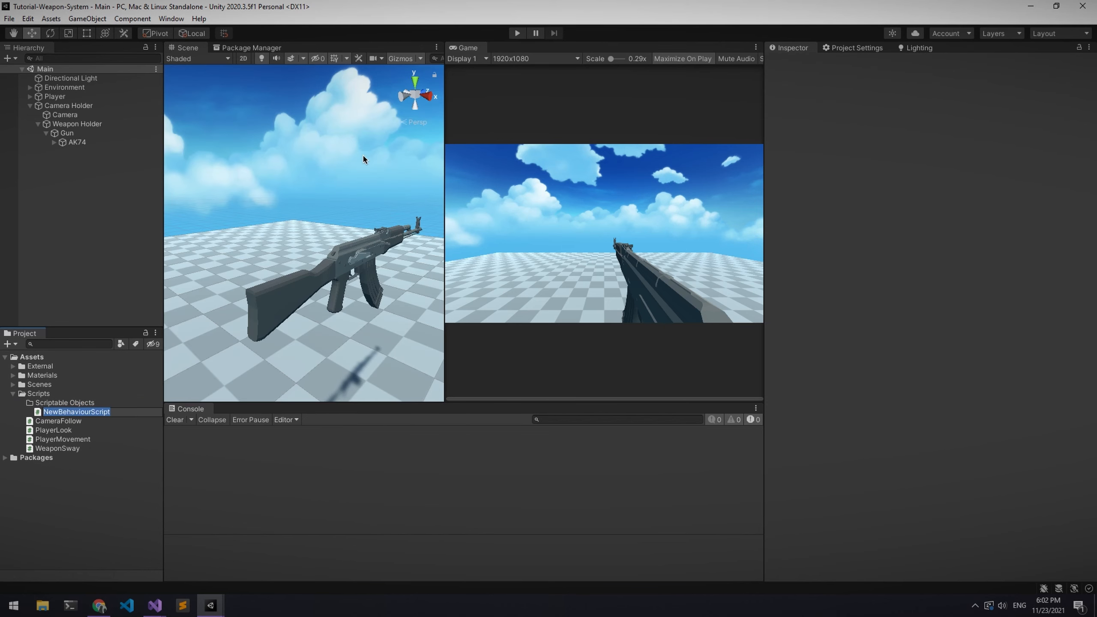
type("GunData")
key("Return")
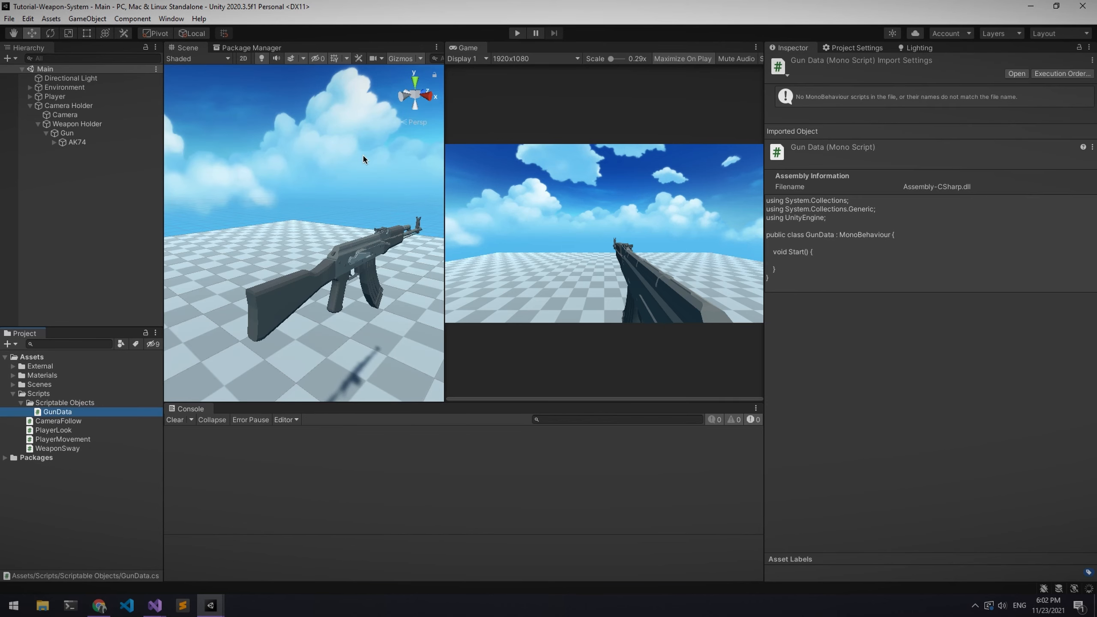
Open GunData in Visual Studio, remove its Start method and save the file.
double_click(115, 414)
scroll(278, 298, "up", 3, "ctrl")
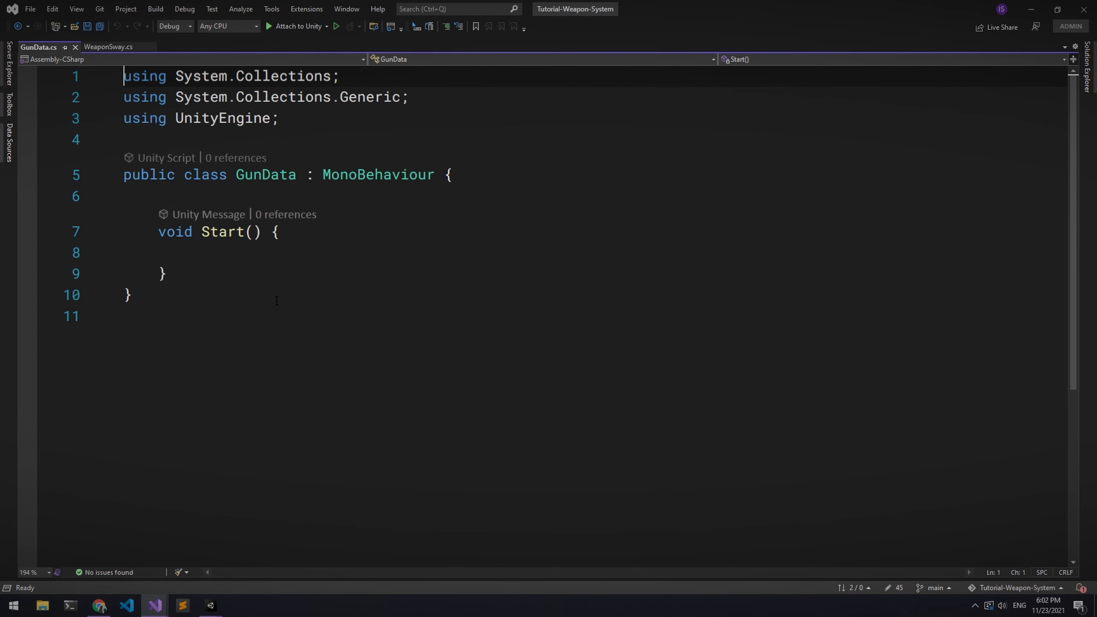
left_click_drag(124, 217, 125, 281)
key("Delete")
key("Return")
key("ctrl+s")
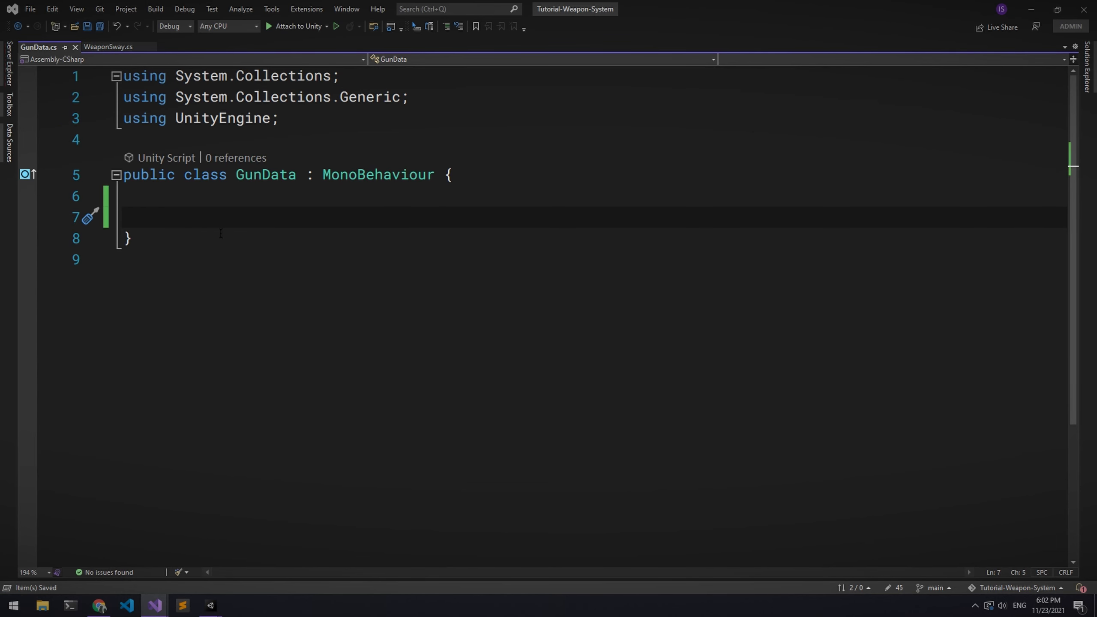
Make the GunData class inherit from ScriptableObject and add a blank line in the class body.
double_click(378, 175)
type("ScriptableObject")
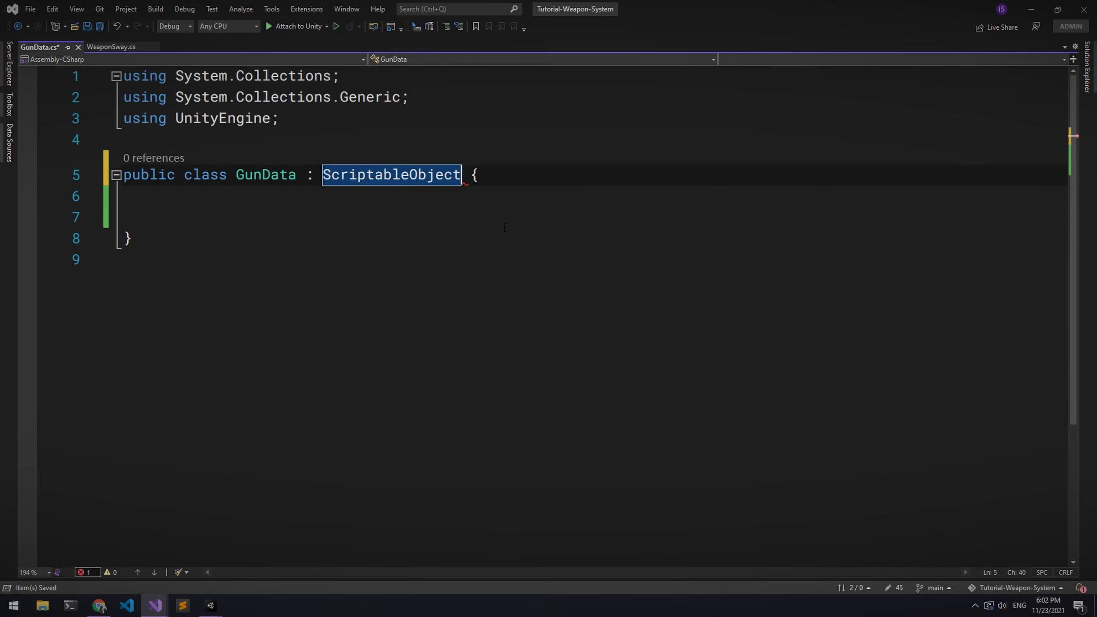
key("Down")
key("Return")
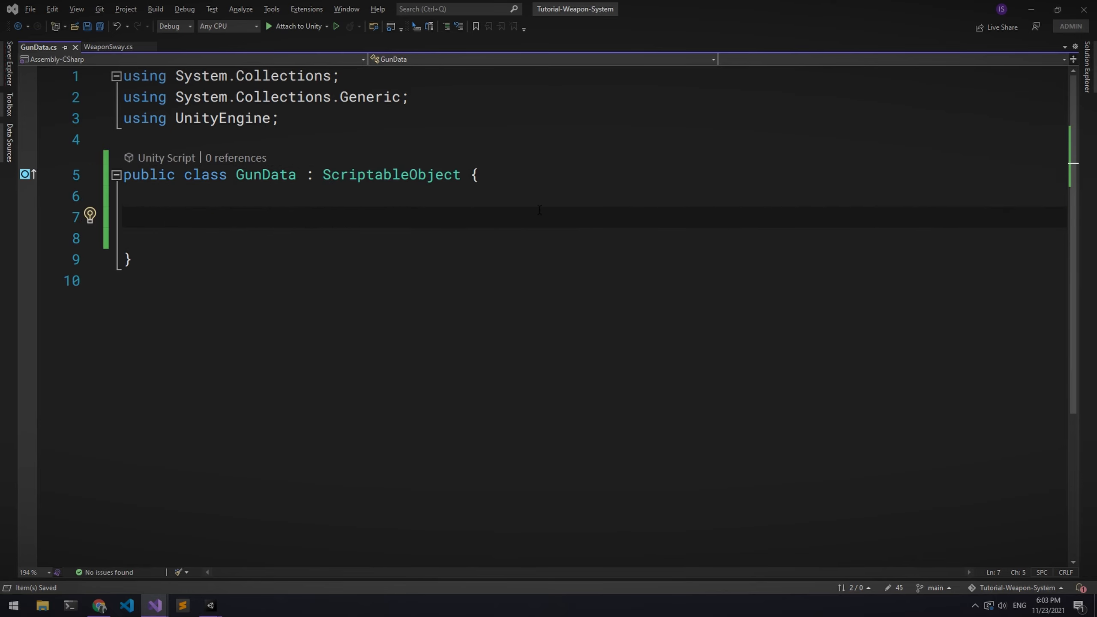
Declare a public string field called name in GunData and add the new modifier to it.
type("public string name;")
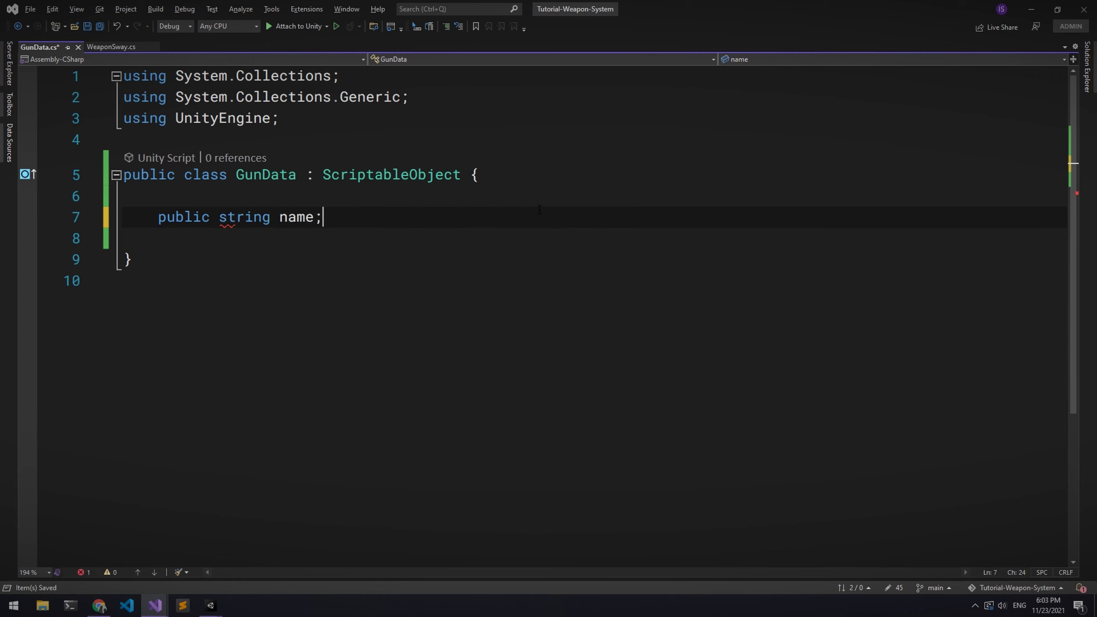
key("ctrl+s")
mouse_move(310, 226)
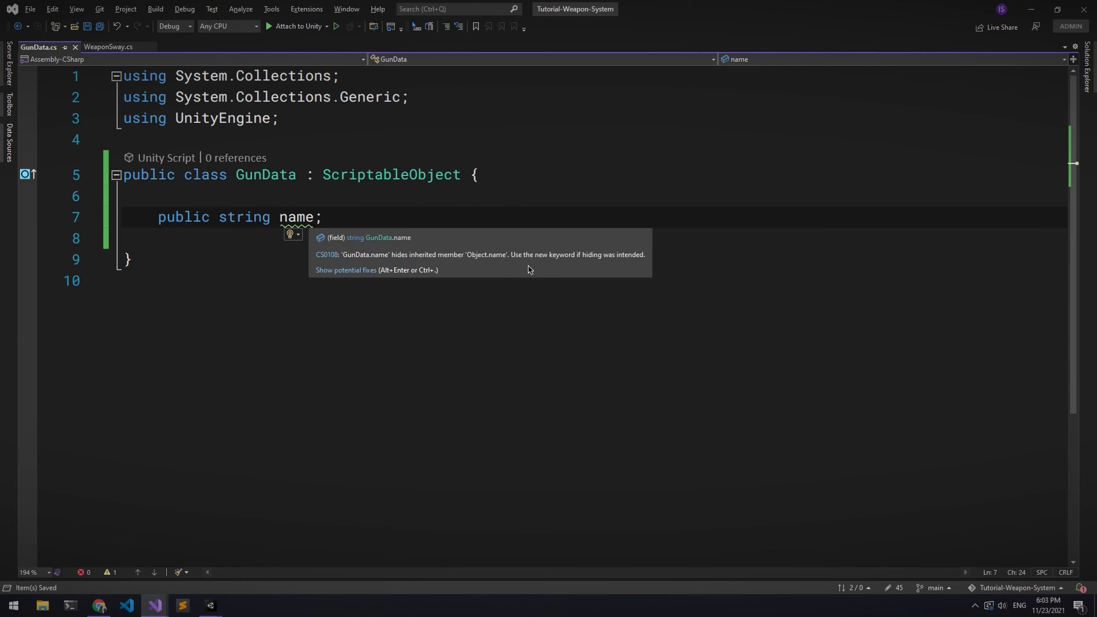
left_click(219, 217)
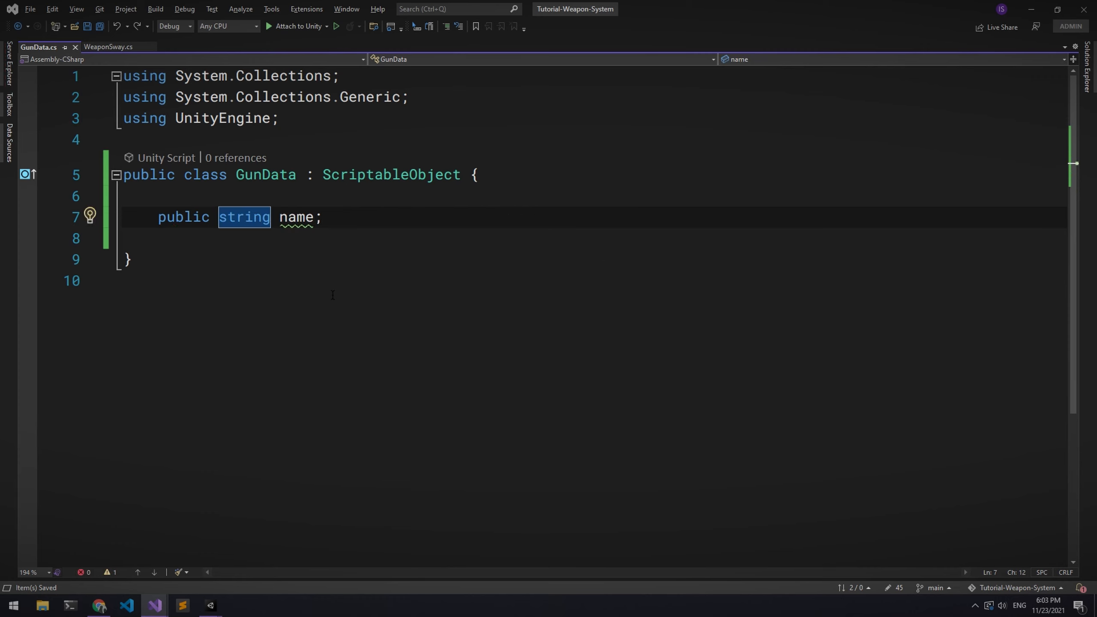
type("new")
key("ctrl+Right")
Declare the public float fields damage and maxDistance below the name field and save.
key("End")
key("Return")
key("Return")
type("public float damage;")
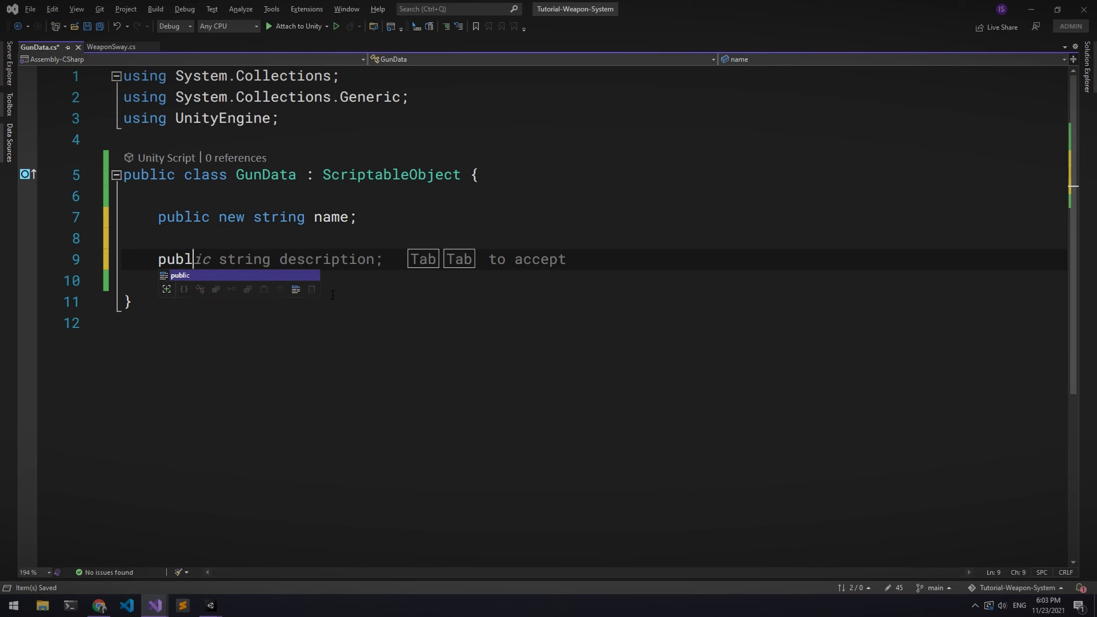
key("Return")
type("public float maxDistance;")
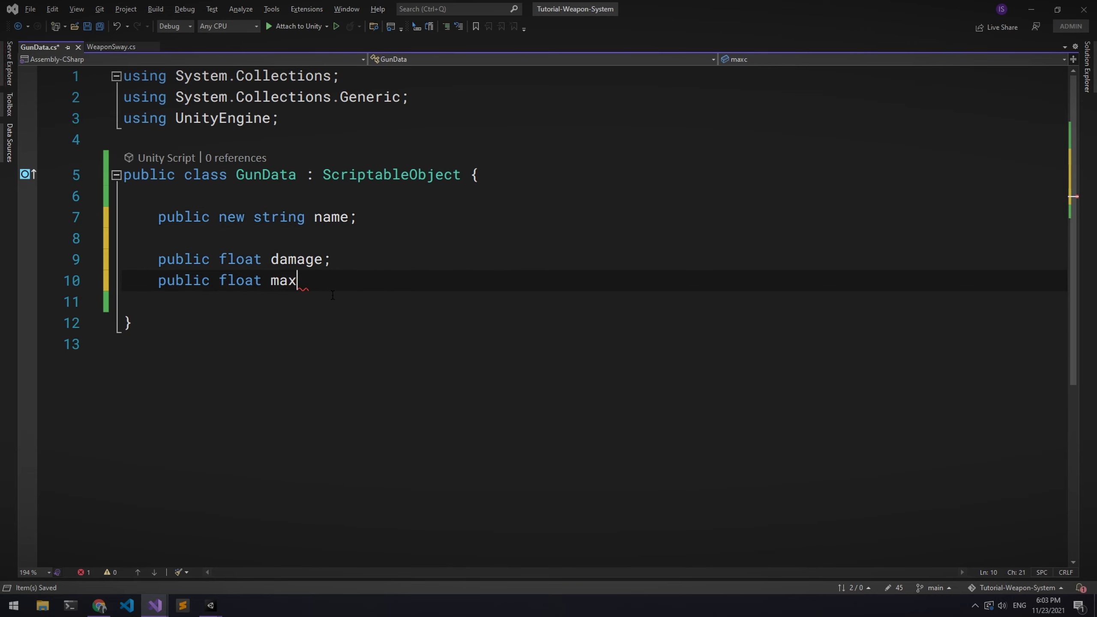
key("ctrl+s")
Declare the public int fields currentAmmo and magSize in a new group below maxDistance.
key("Return")
key("Return")
type("public int currentAmmo;")
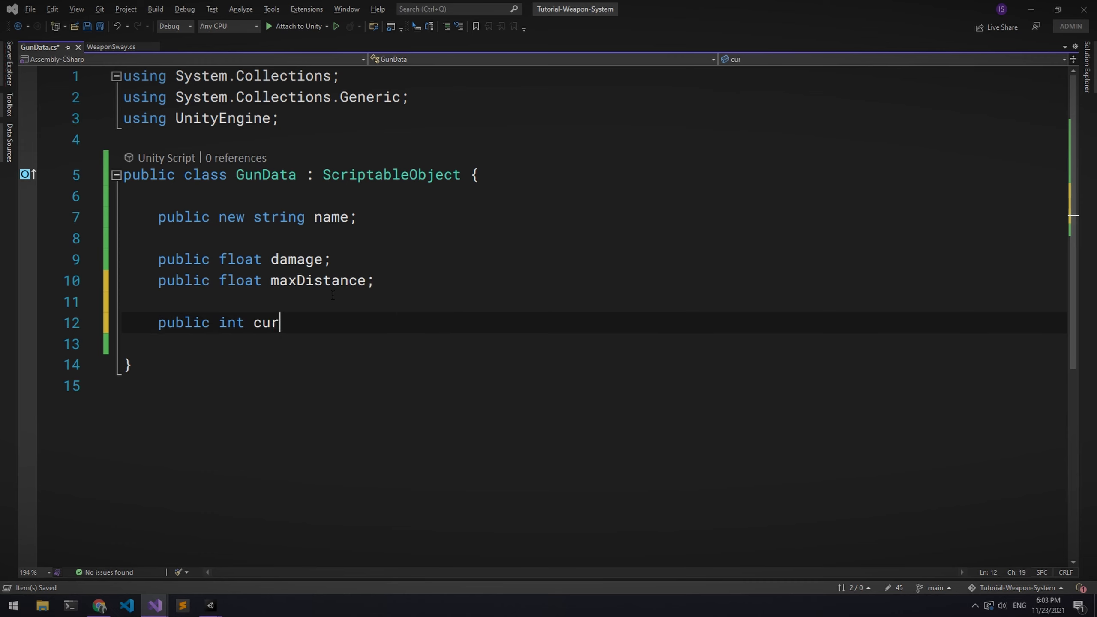
key("Return")
type("public int magSize;")
Add the public float fields fireRate and reloadTime and the public bool reloading below magSize, and save.
key("Return")
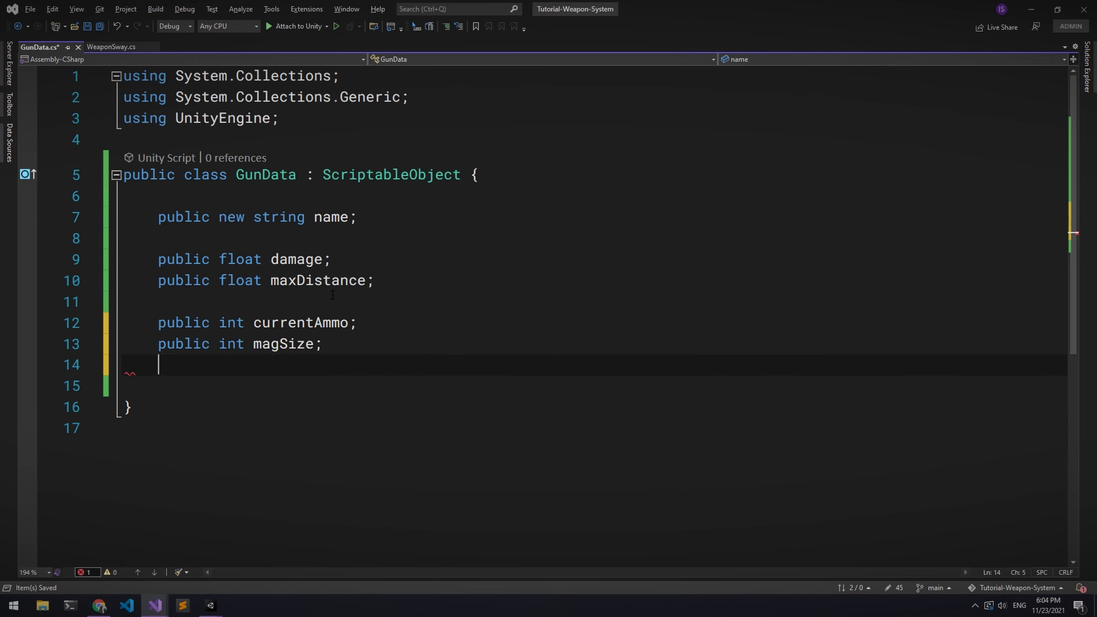
type("public float ")
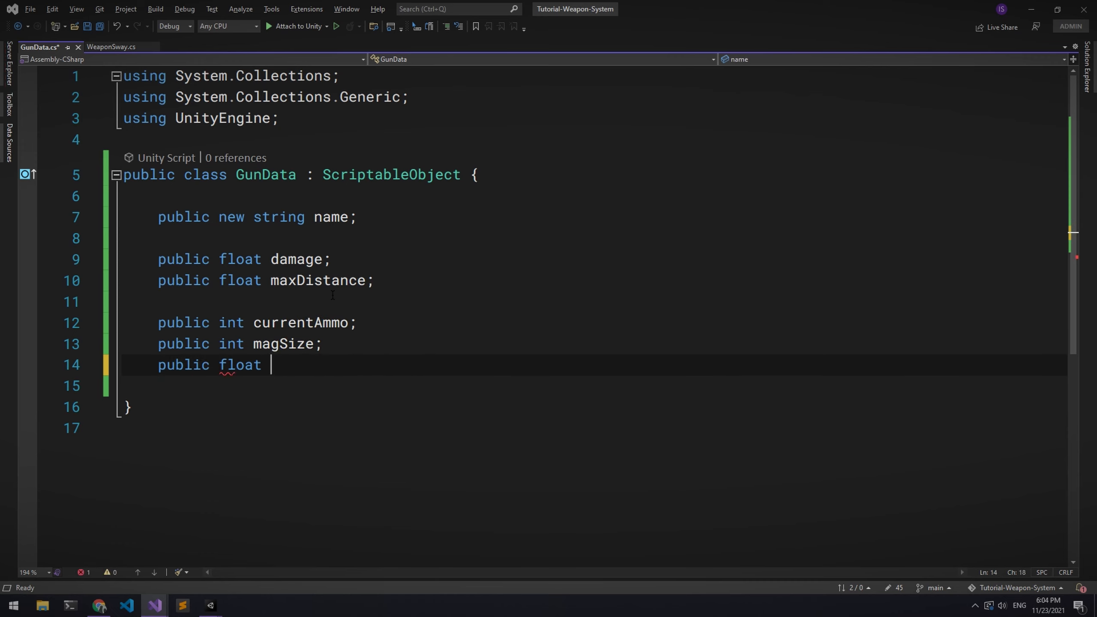
type("fireRate;")
key("ctrl+s")
key("Return")
type("public float reloadTime;")
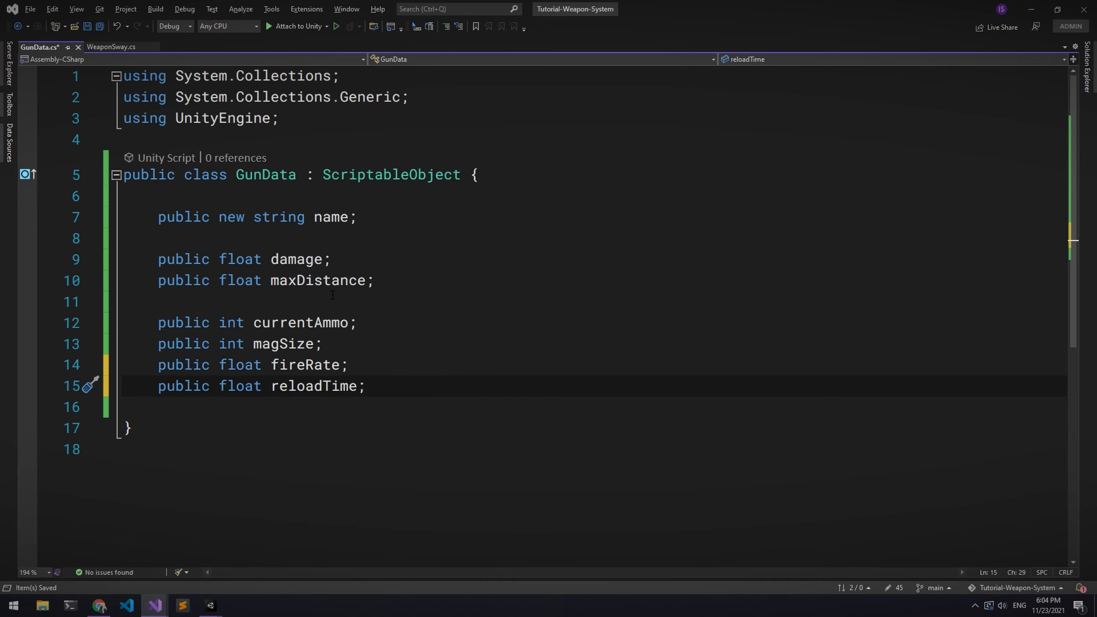
key("Return")
type("public bool reloading")
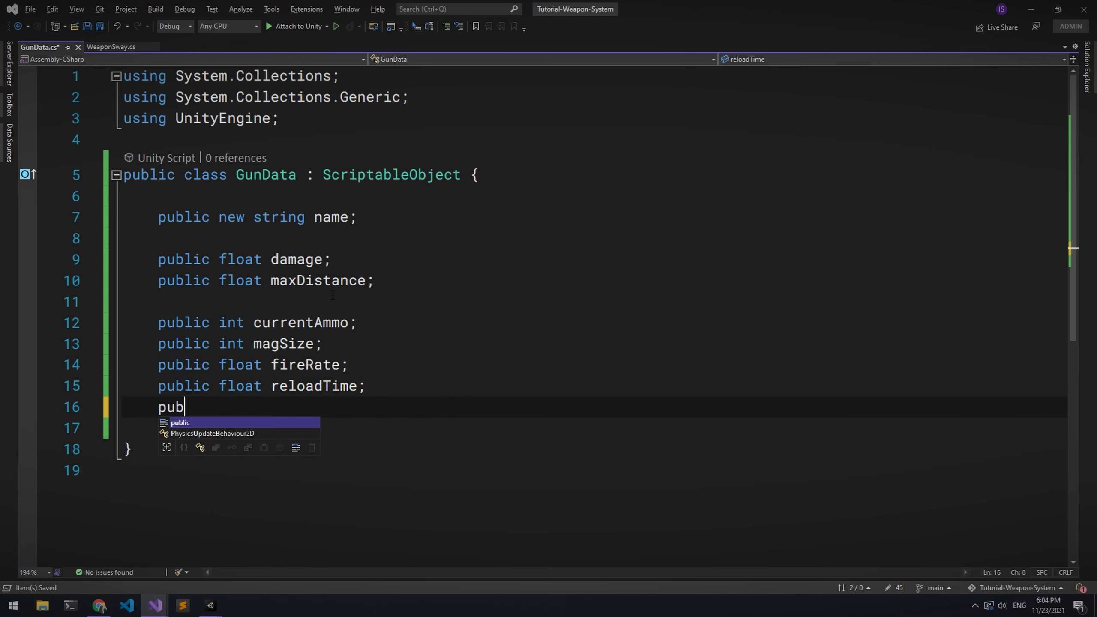
type(";")
key("ctrl+s")
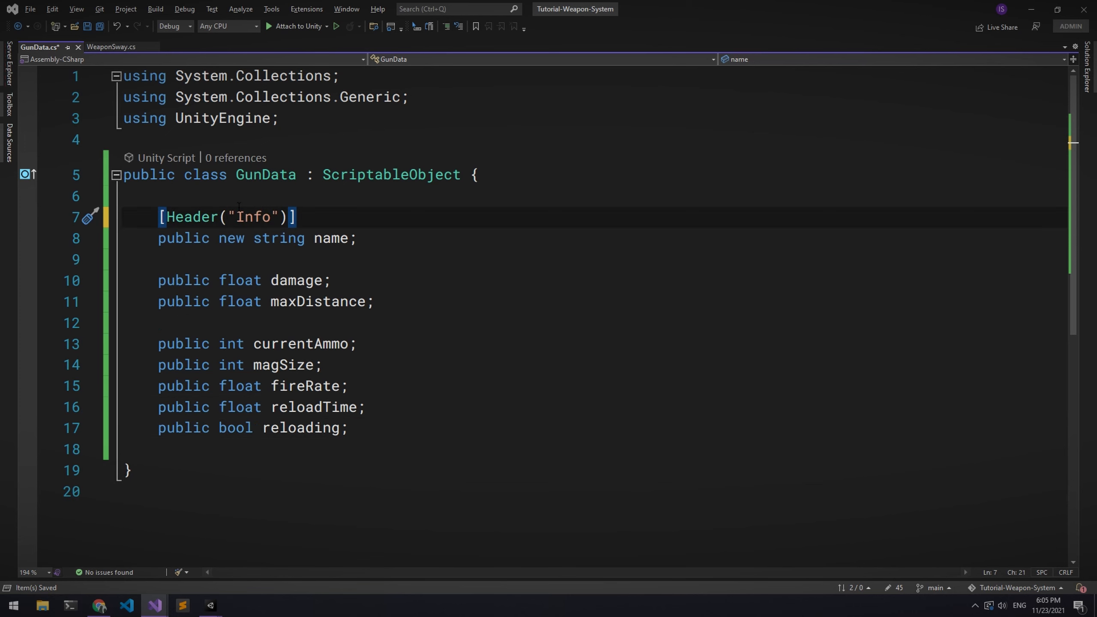
Add Header attributes "Info" above name, "Shooting" above damage and "Reloading" above currentAmmo, and save.
key("ctrl+s")
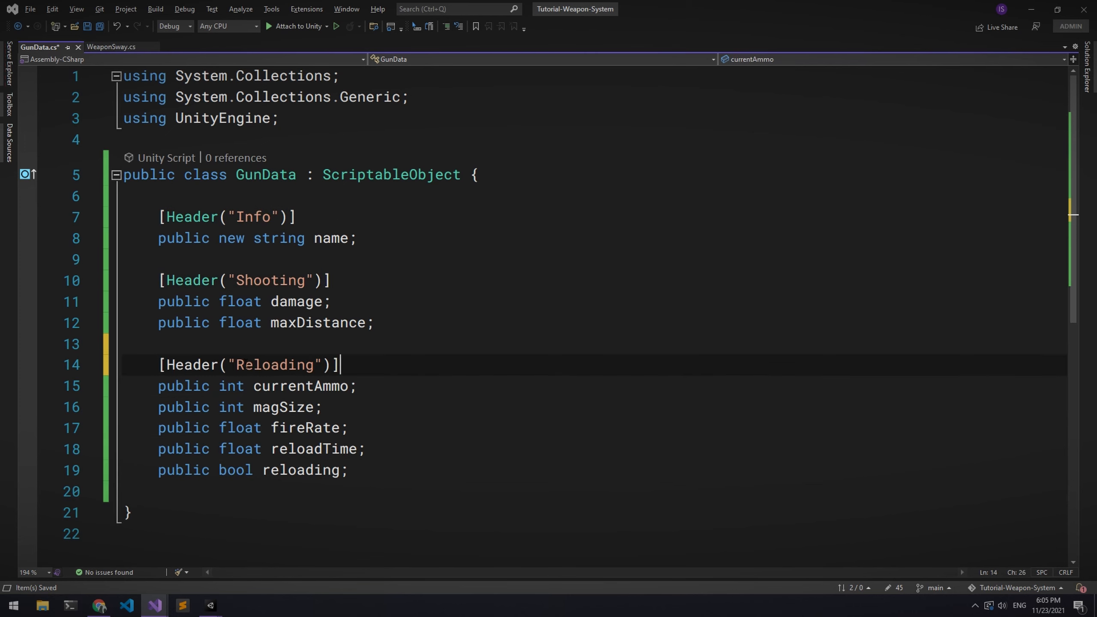
key("ctrl+s")
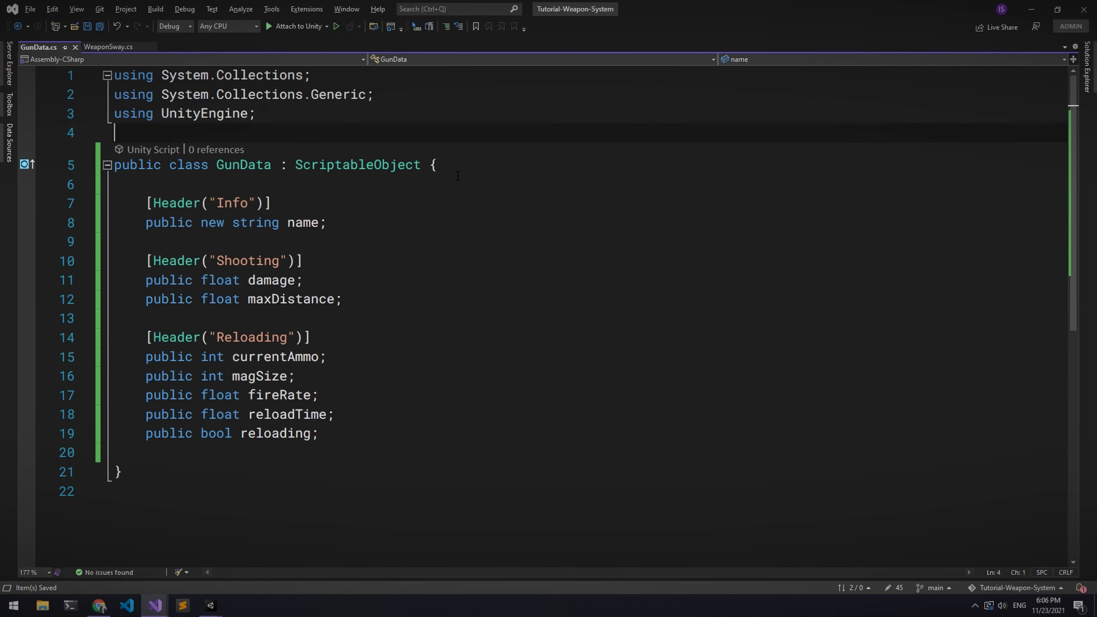
Add a CreateAssetMenu attribute with fileName="Gun" above the GunData class.
key("Return")
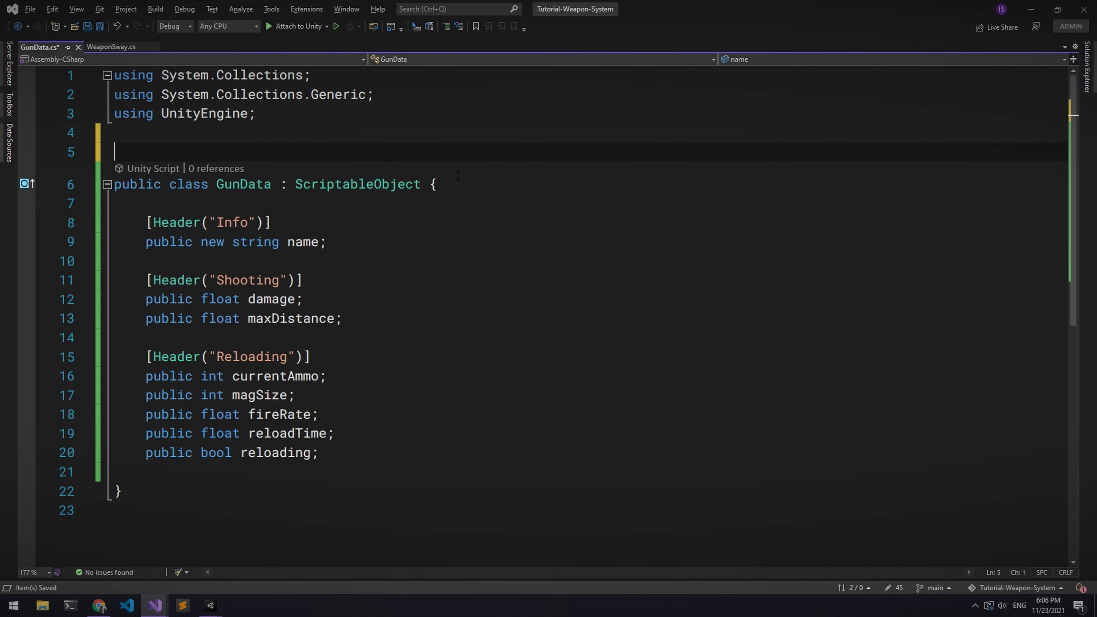
type("[Create")
key("Tab")
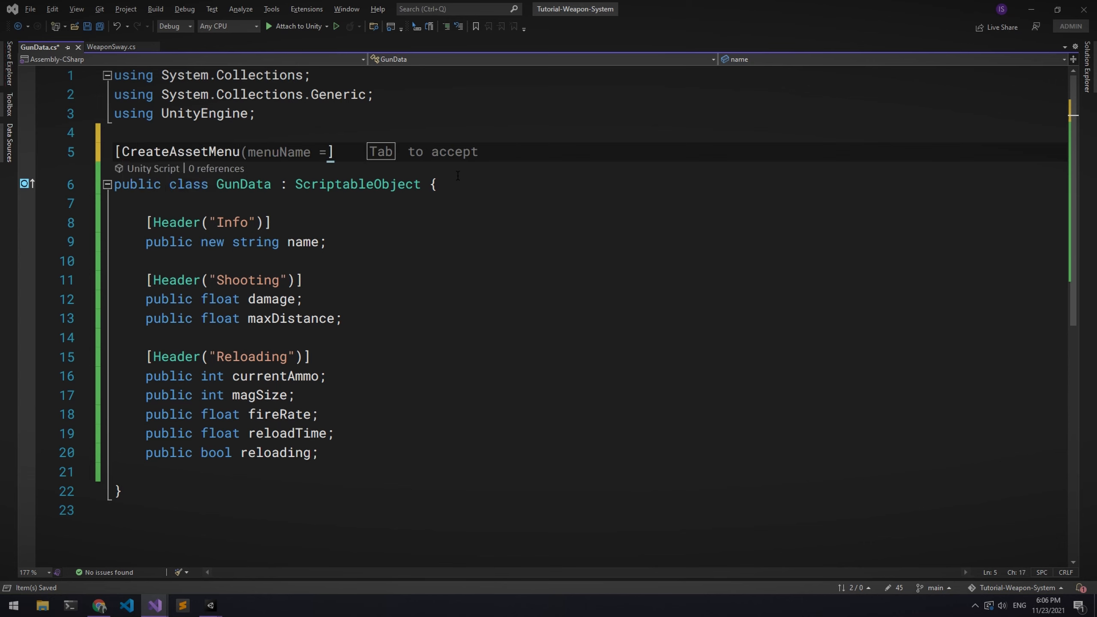
type("(fil")
key("Tab")
key("BackSpace")
key("BackSpace")
type("=\"")
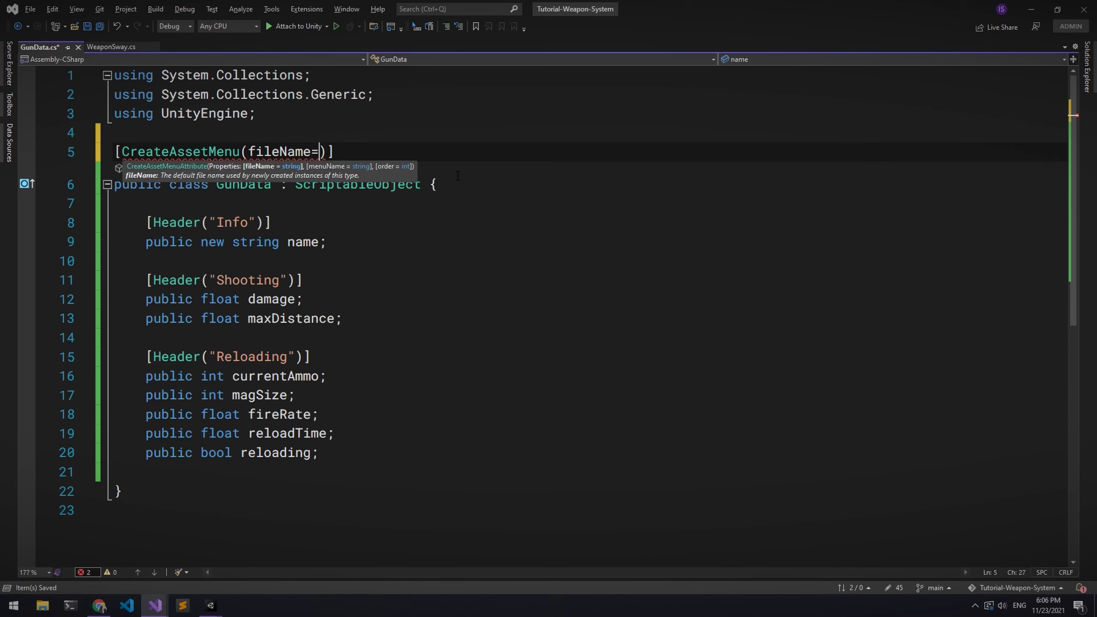
type("Gun\", ")
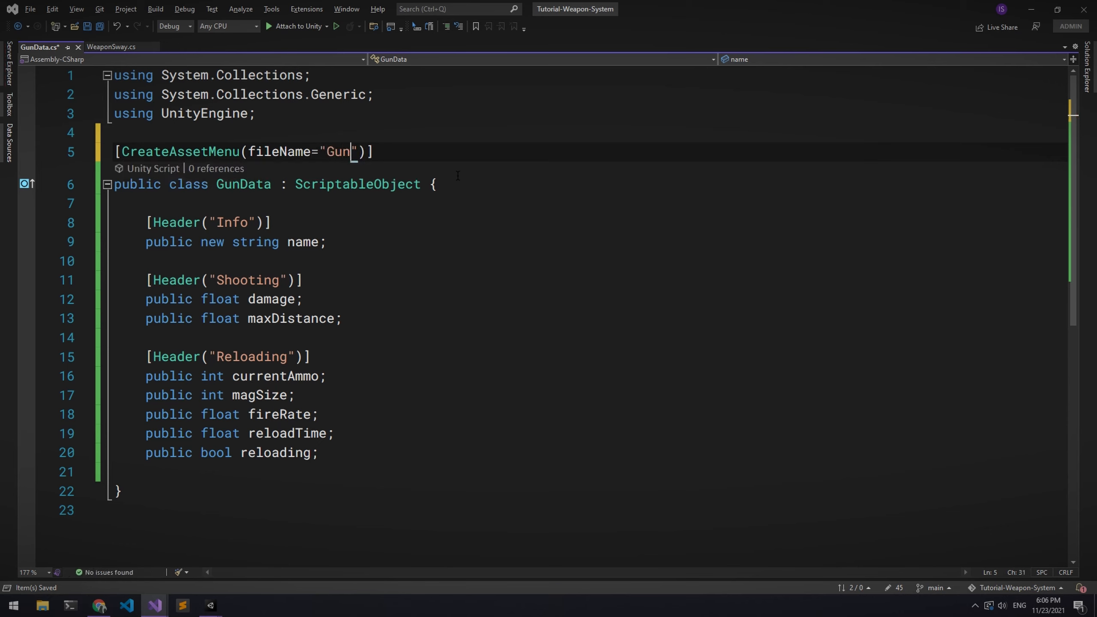
Add menuName="Weapon/Gun" to the CreateAssetMenu attribute and save the script.
type("menu")
key("Tab")
key("BackSpace")
key("BackSpace")
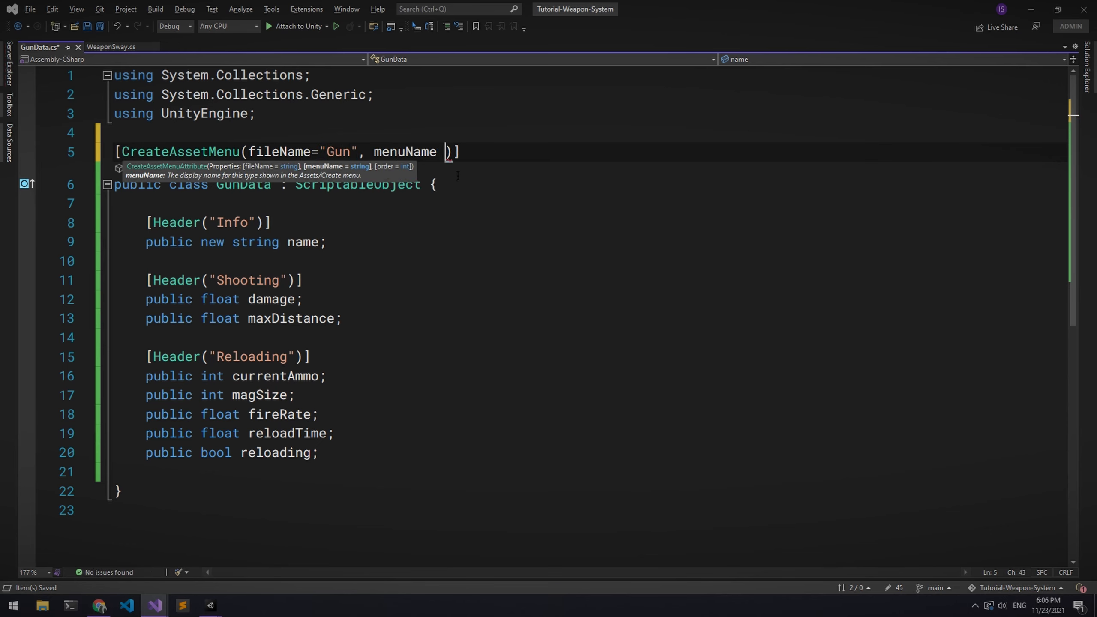
type("=\"")
type("Weapon/Gun")
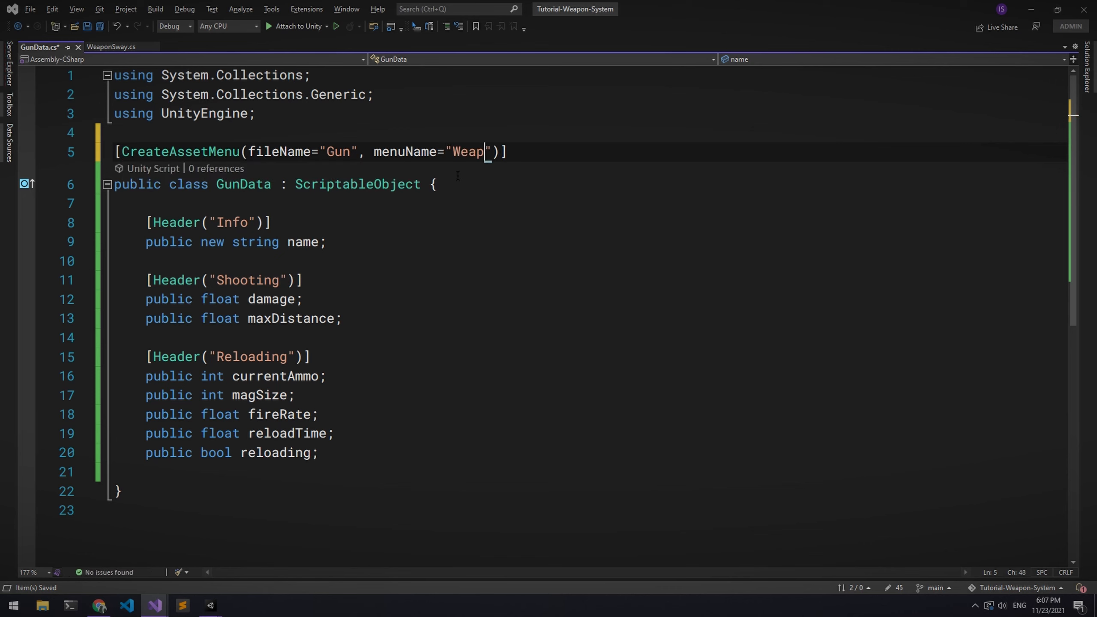
key("ctrl+s")
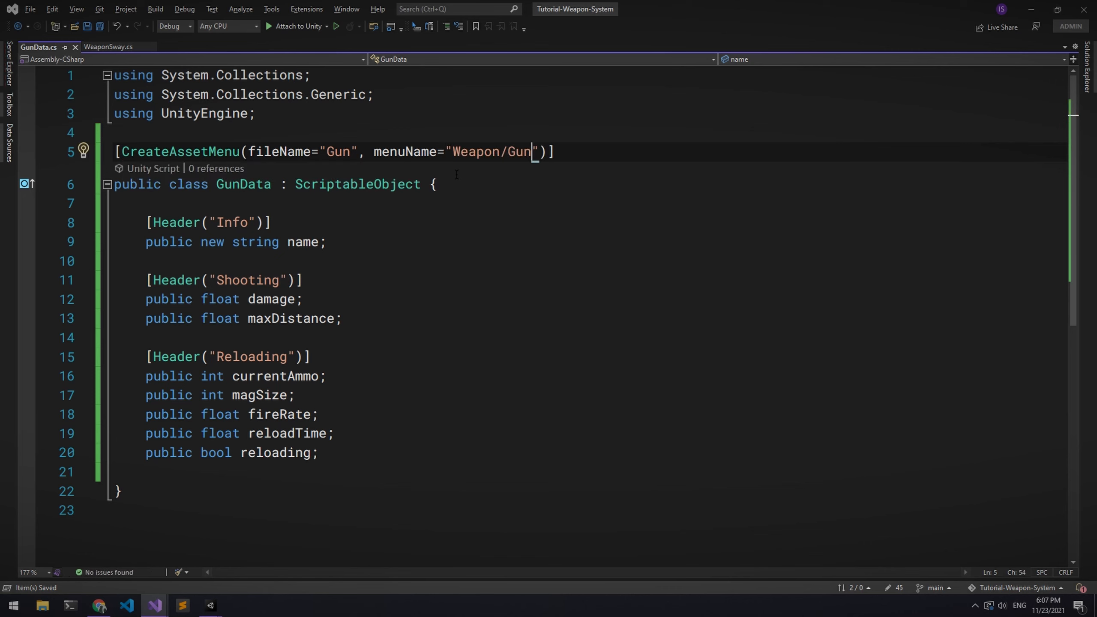
Switch to Unity and create a folder named Gun Objects inside the Scriptable Objects folder.
right_click(65, 403)
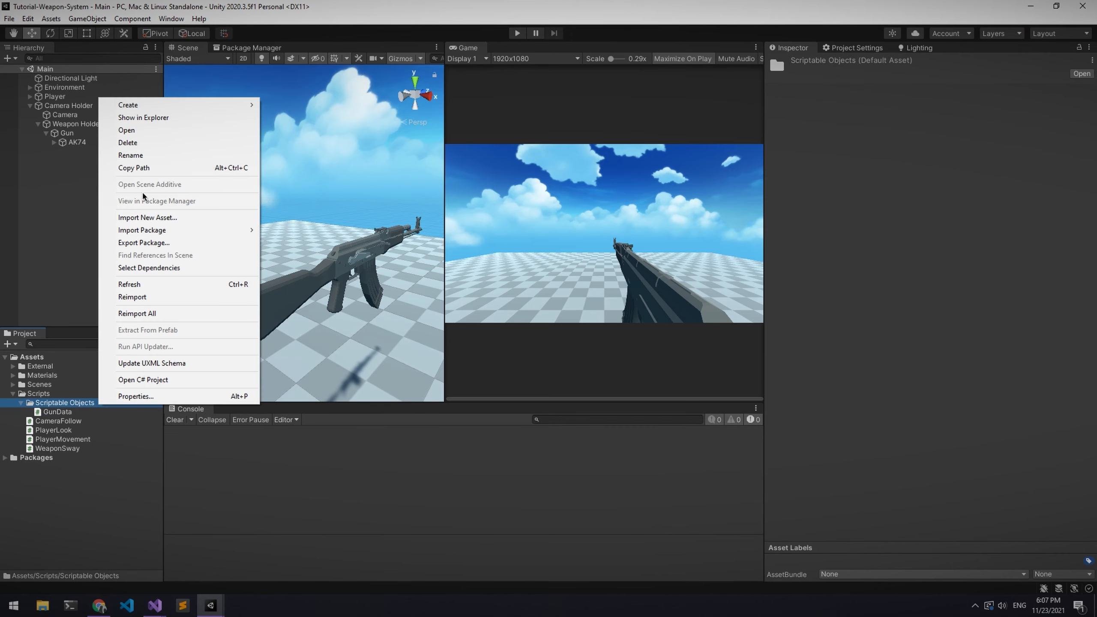
mouse_move(208, 102)
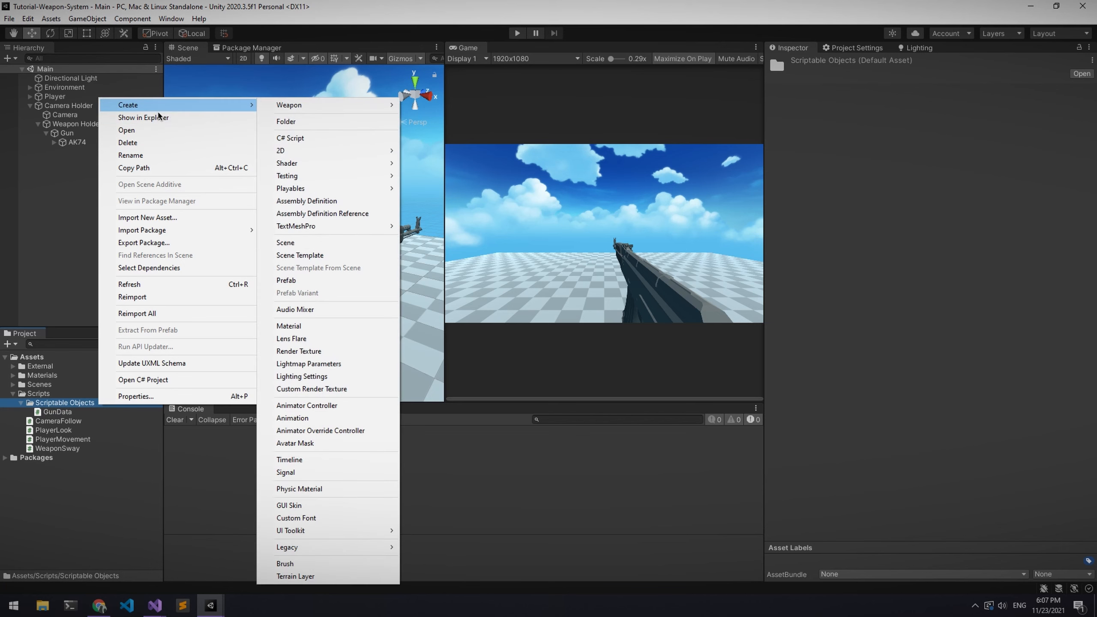
left_click(303, 118)
type("Gun Objects")
key("Return")
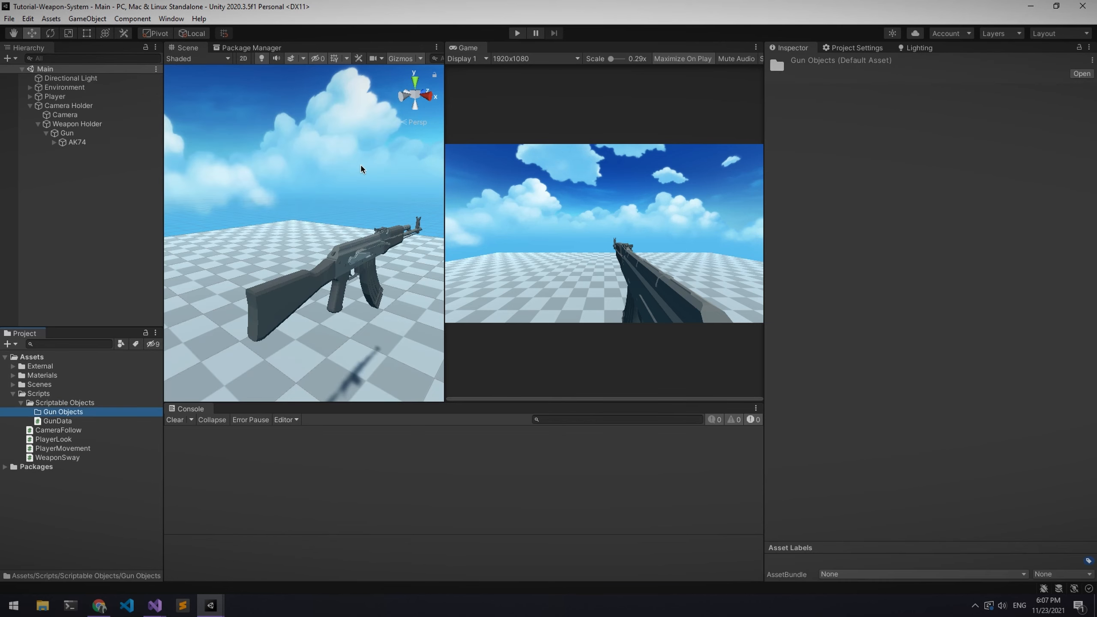
Create a folder named Assault Rifle inside the Gun Objects folder.
right_click(145, 414)
mouse_move(258, 118)
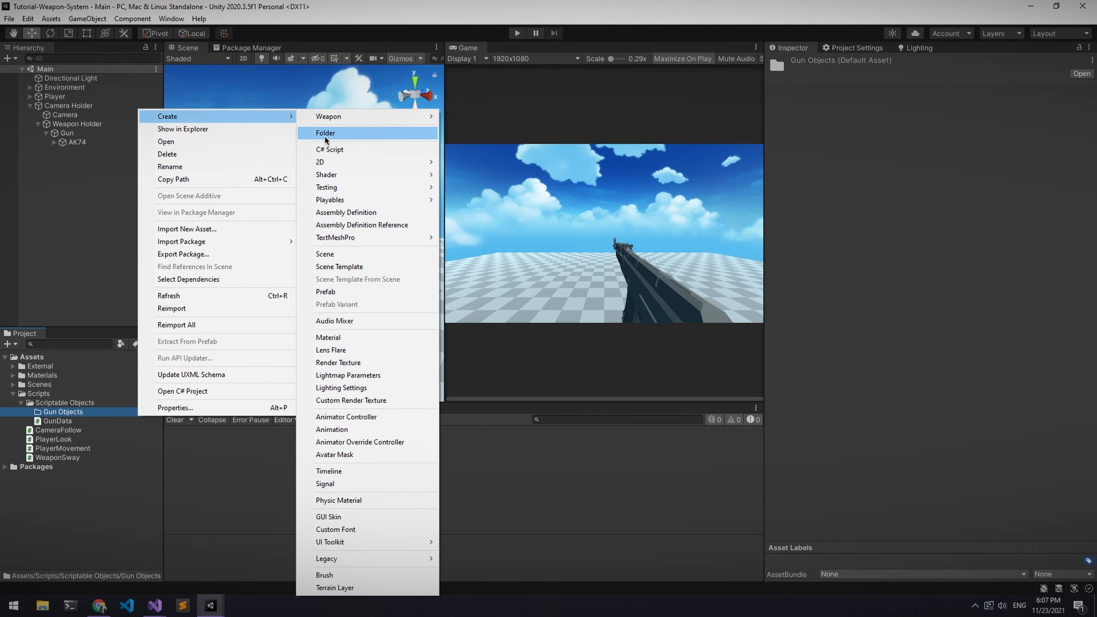
left_click(316, 115)
type("Assault Rifl")
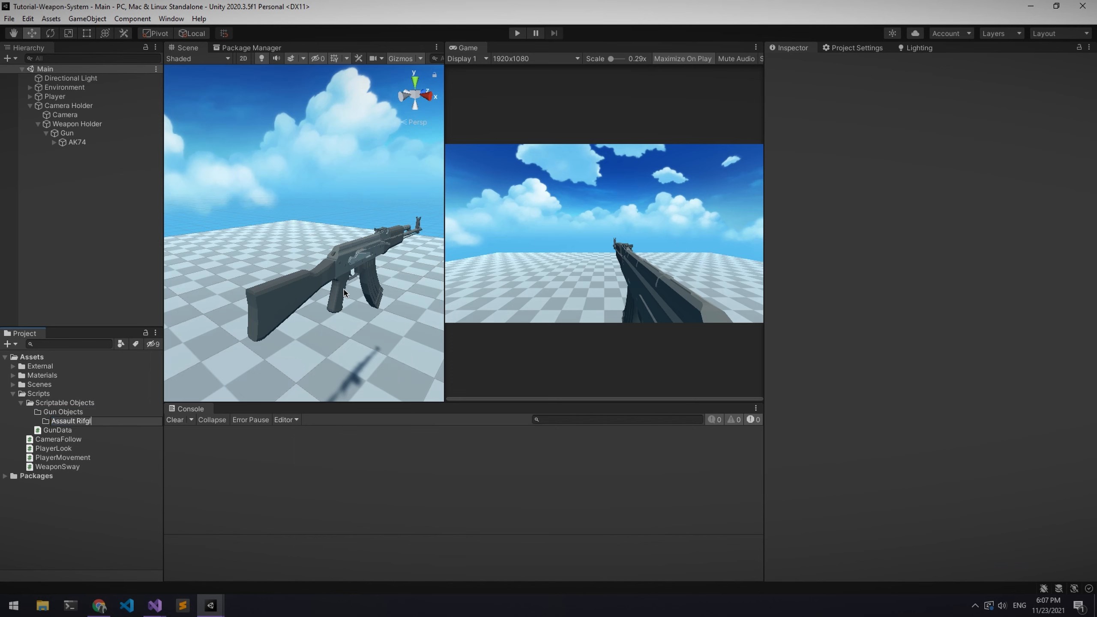
type("e")
key("Return")
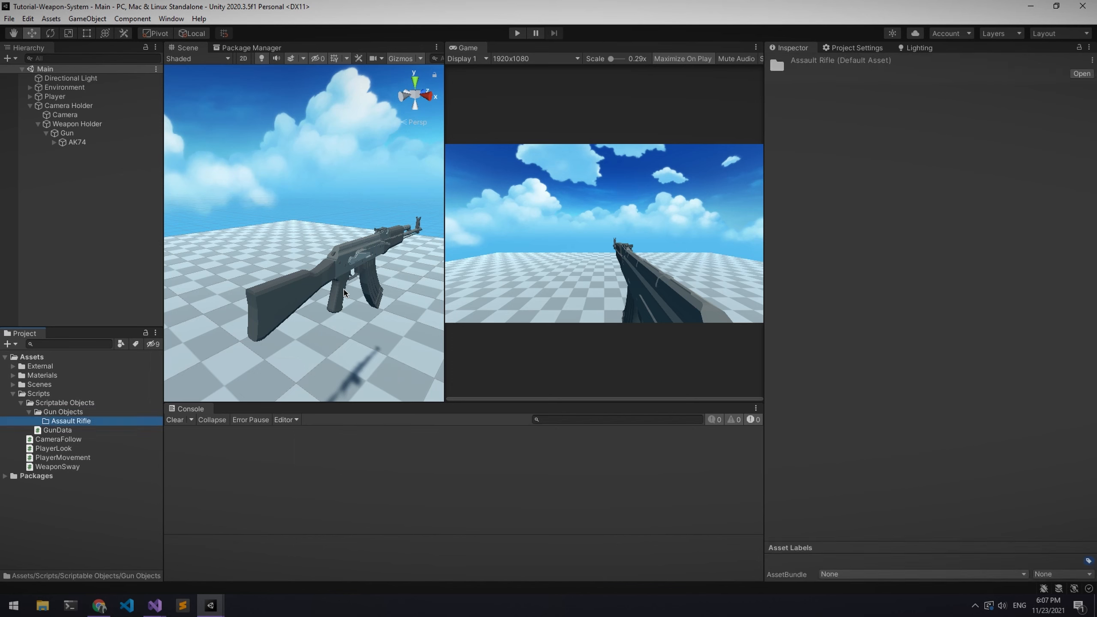
Create a Gun data asset named AR inside the Assault Rifle folder.
right_click(125, 433)
mouse_move(225, 126)
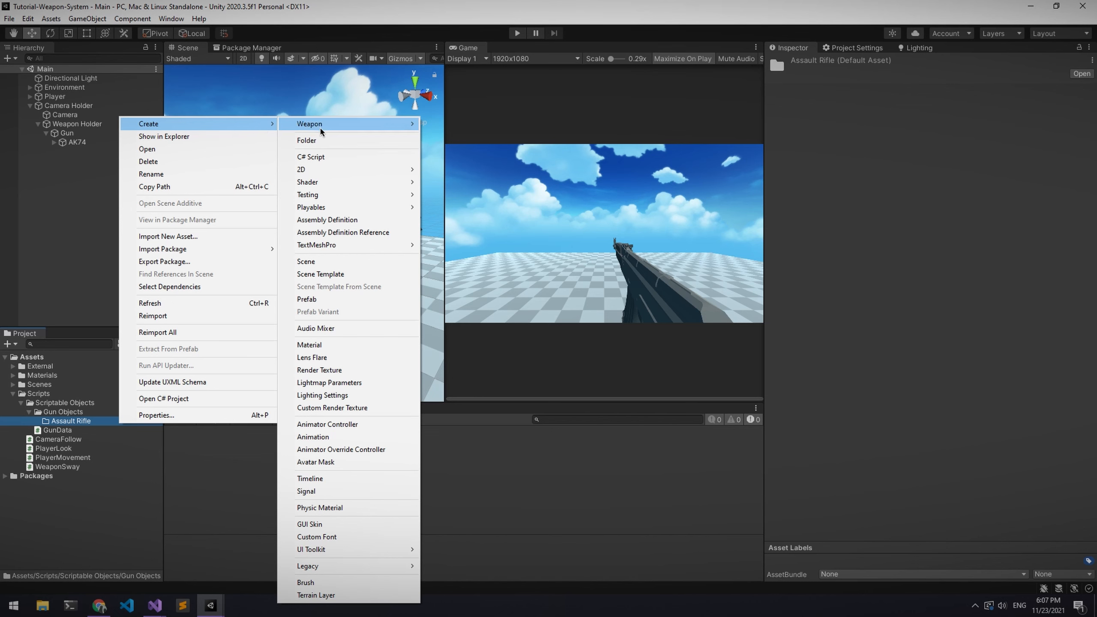
mouse_move(317, 124)
left_click(449, 124)
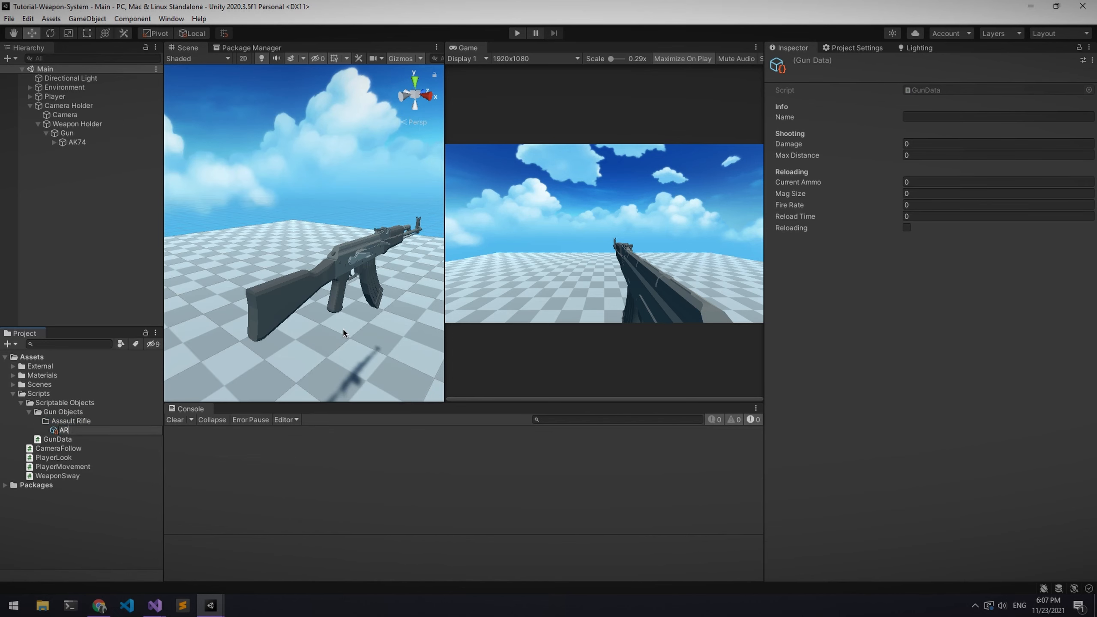
key("Return")
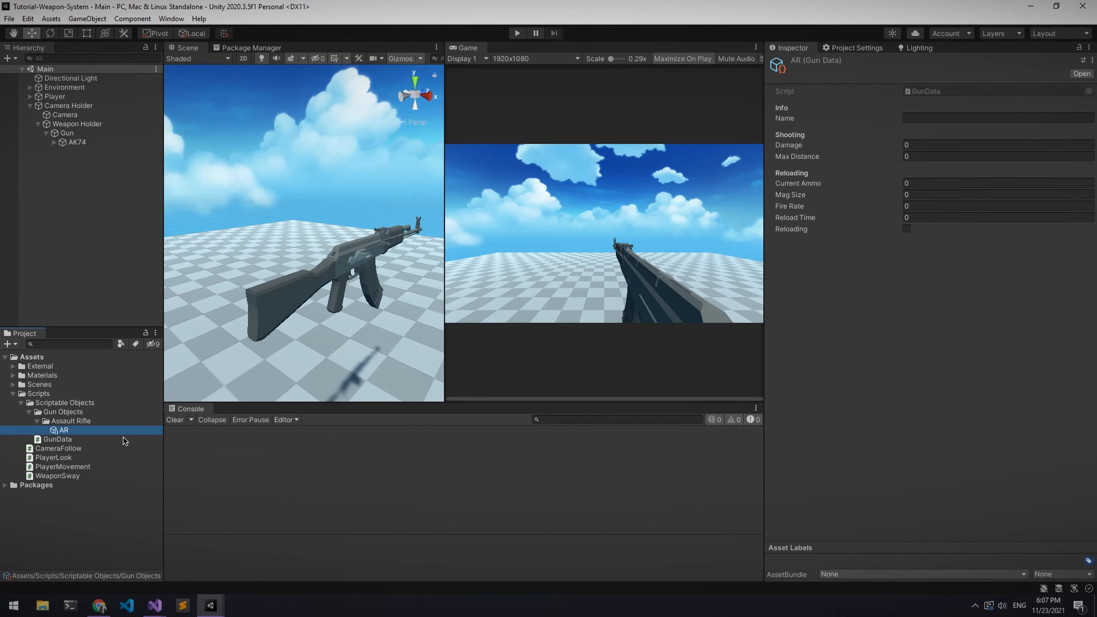
Set the AR asset's name to Assault Rifle, its damage to 22 and its max distance to 200.
left_click(961, 119)
type("Assault Rifle")
key("Tab")
type("22")
key("Tab")
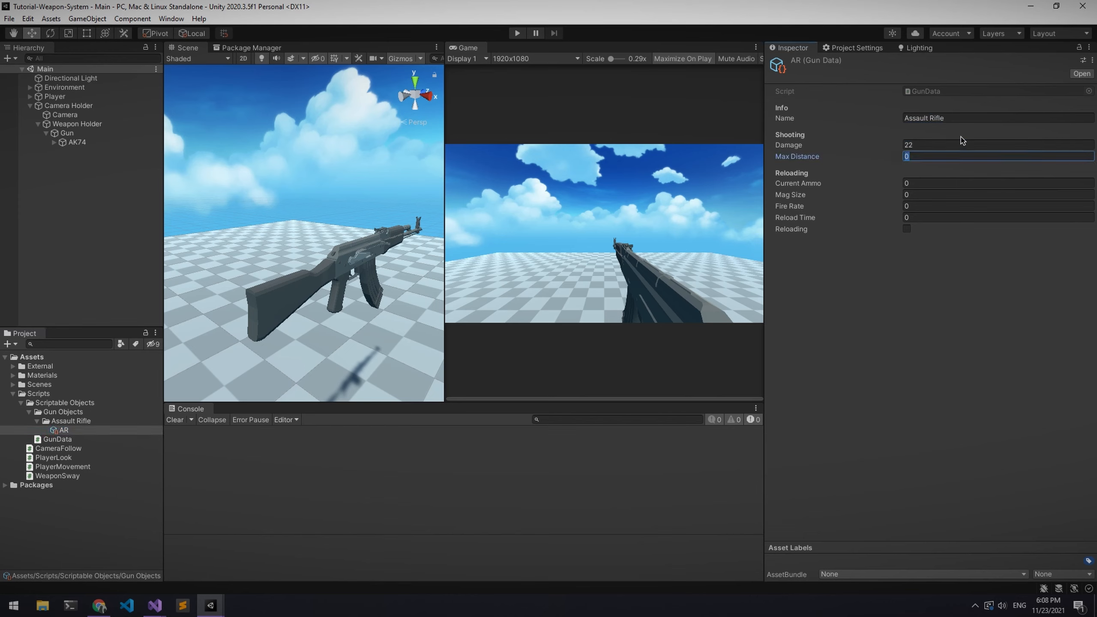
type("200")
key("Tab")
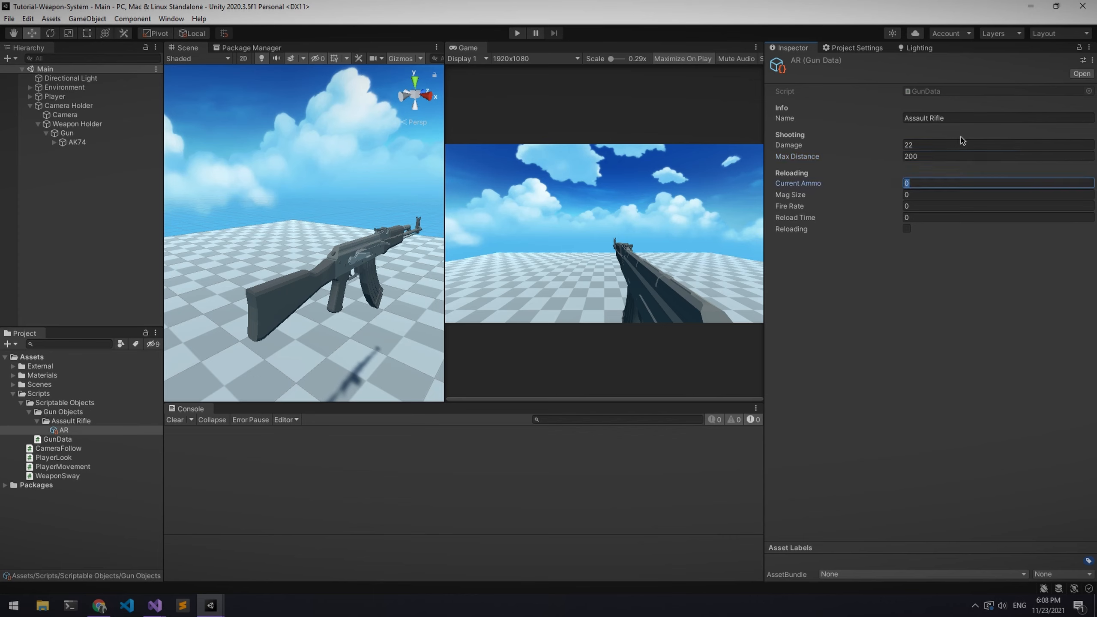
Set the AR asset's reloading values: current ammo 31, mag size 31, fire rate 600 and reload time 1.5.
type("31")
key("Tab")
type("31")
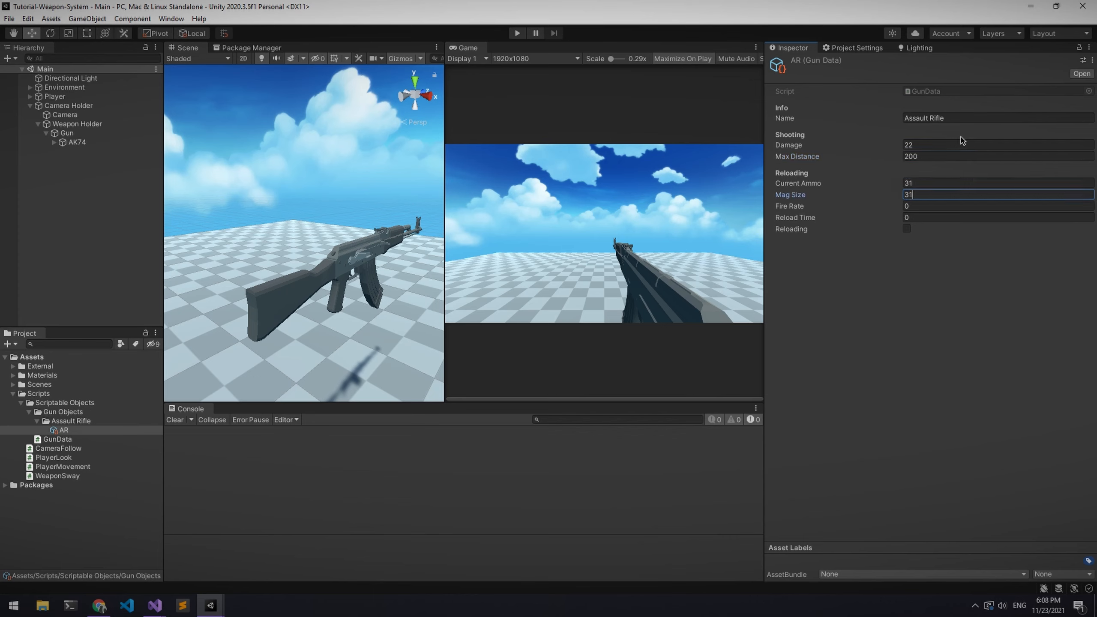
key("Tab")
type("600")
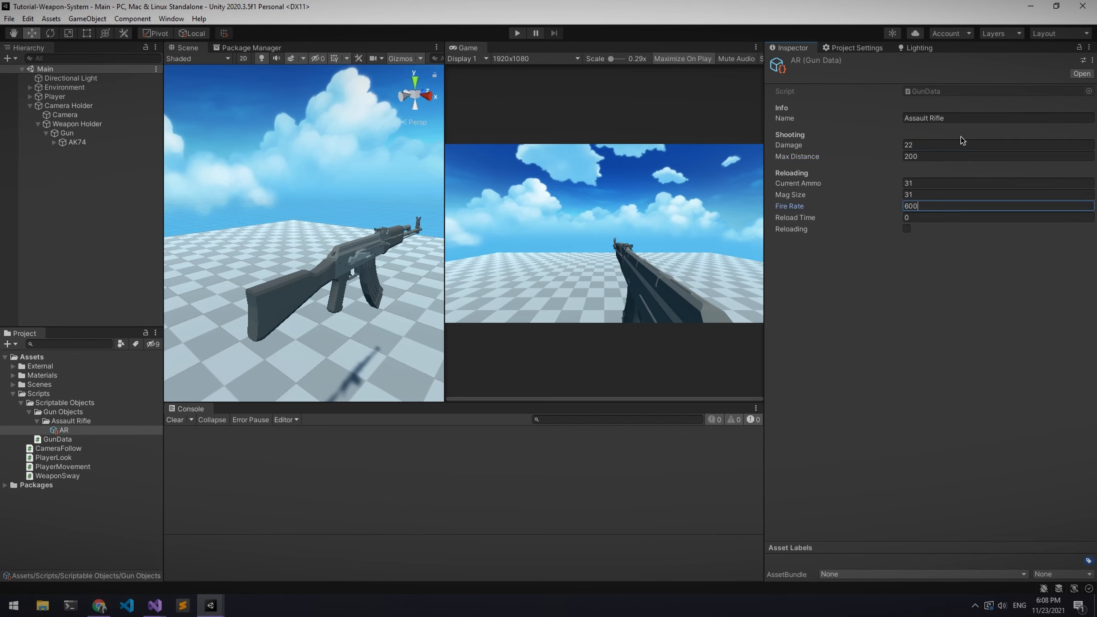
key("Tab")
type("1.5")
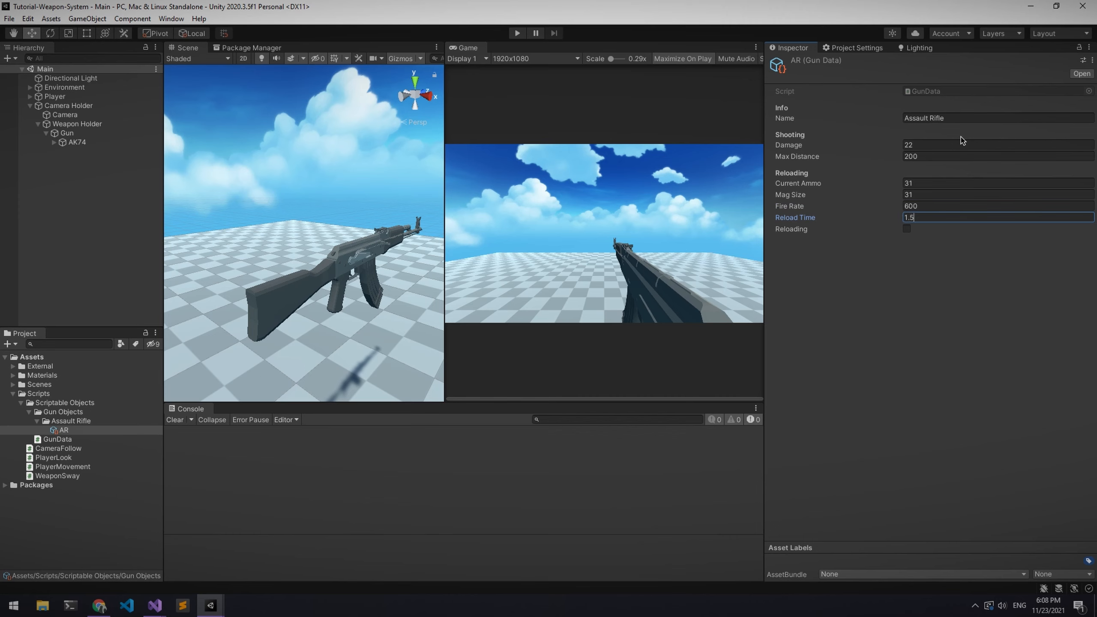
left_click(793, 235)
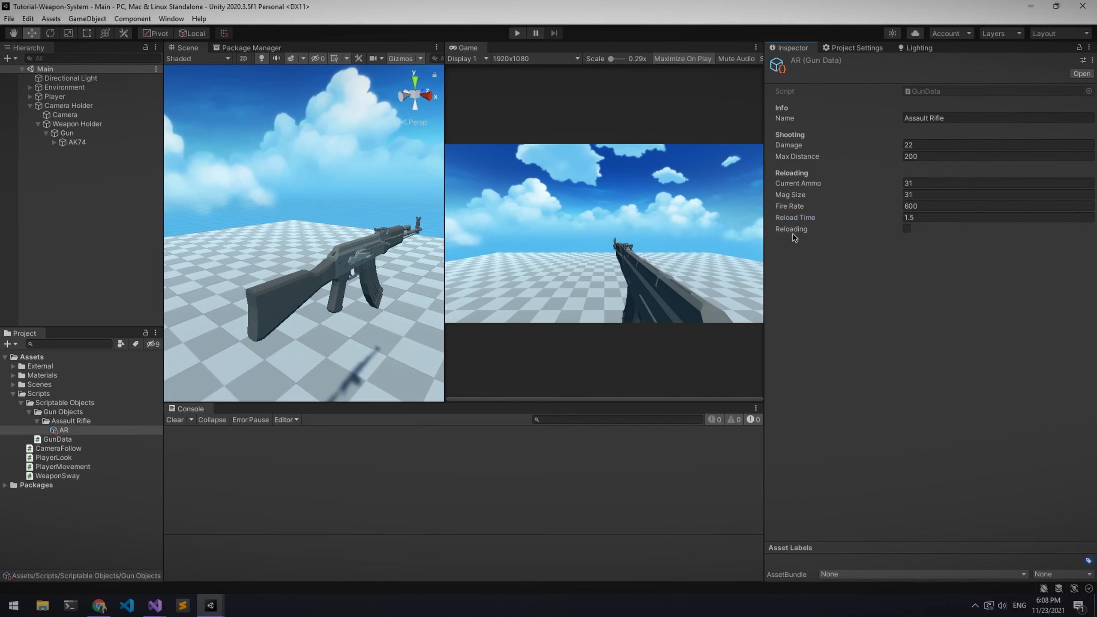